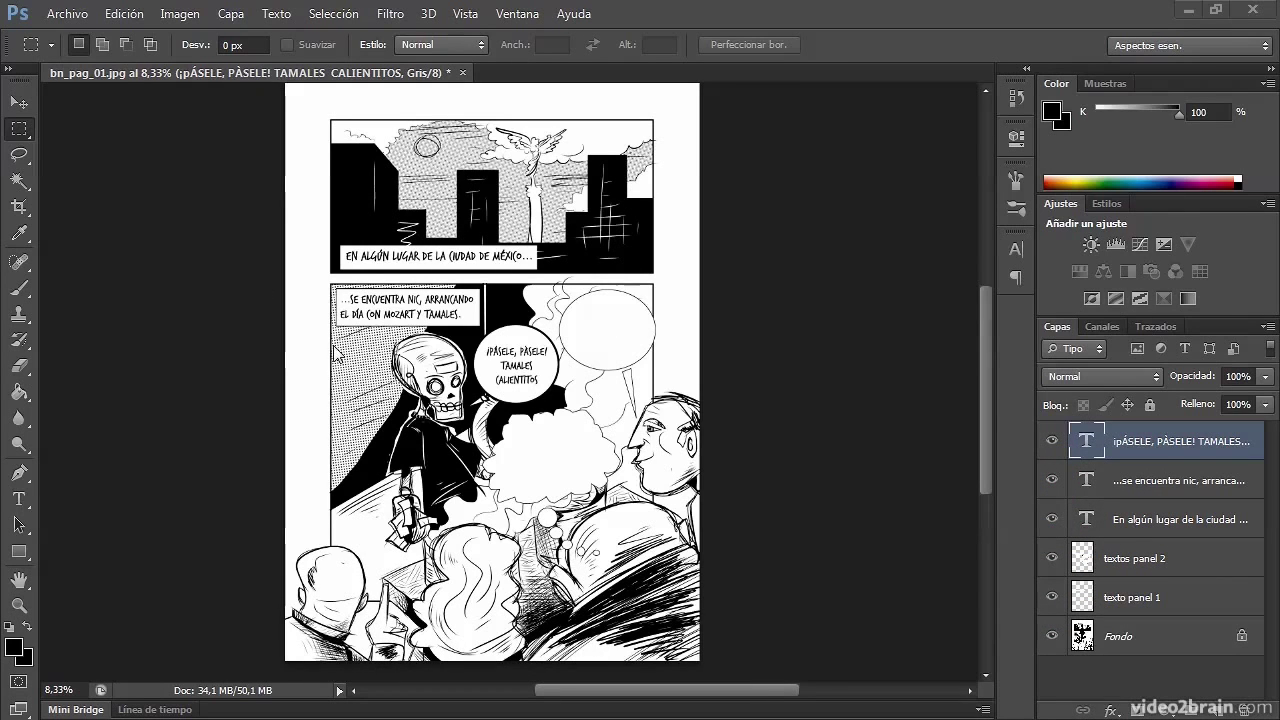
# Open the comic page bn_pag_03 from the JPG PAGS BN folder
pyautogui.click(76, 15)
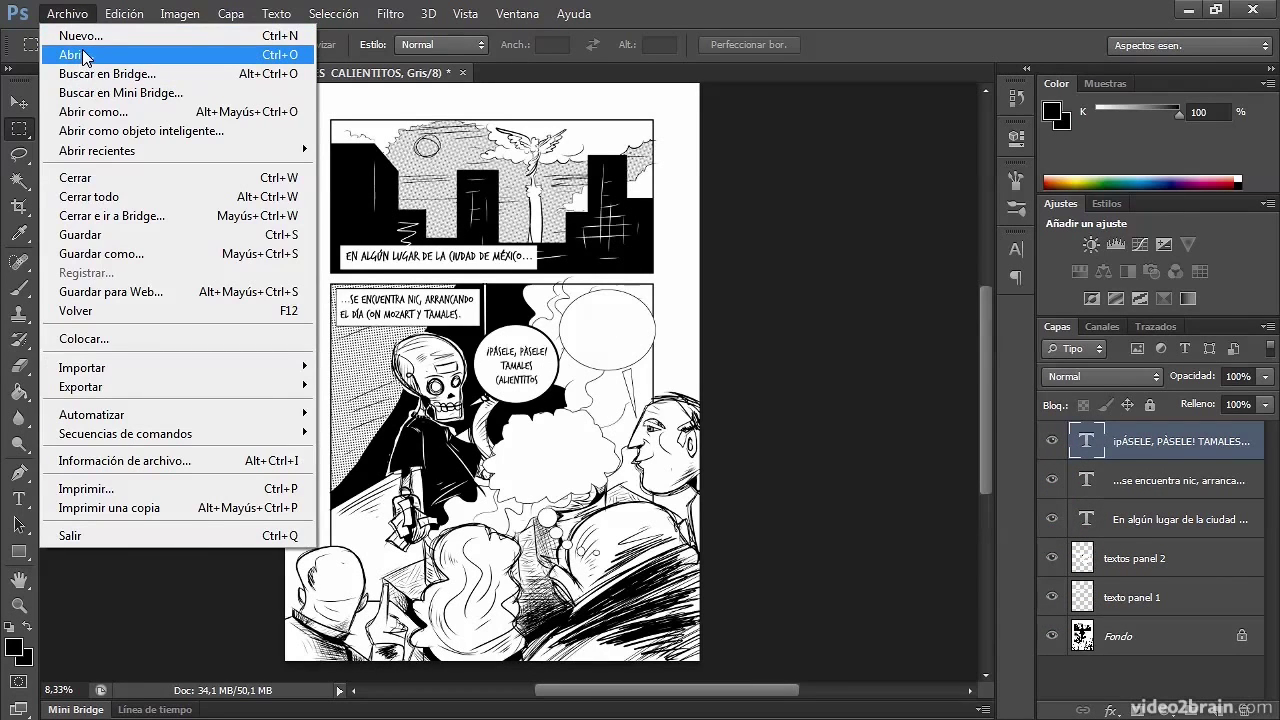
pyautogui.click(97, 55)
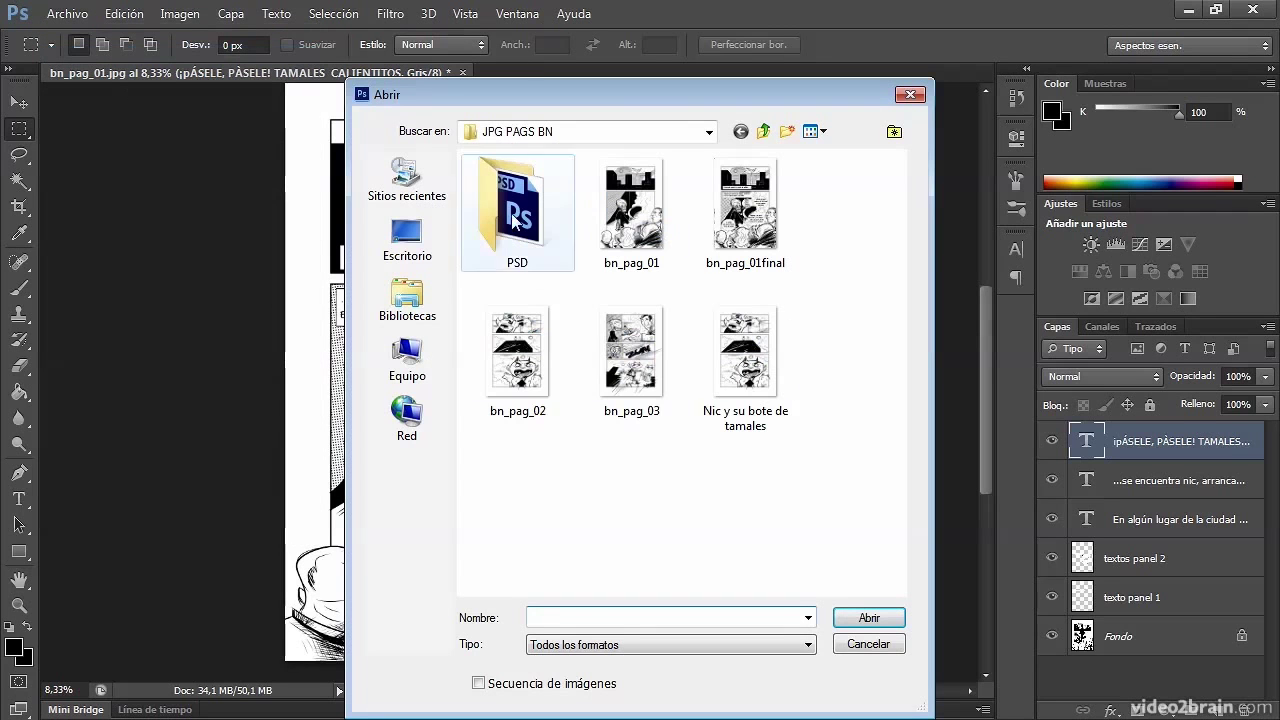
pyautogui.click(645, 400)
pyautogui.click(866, 610)
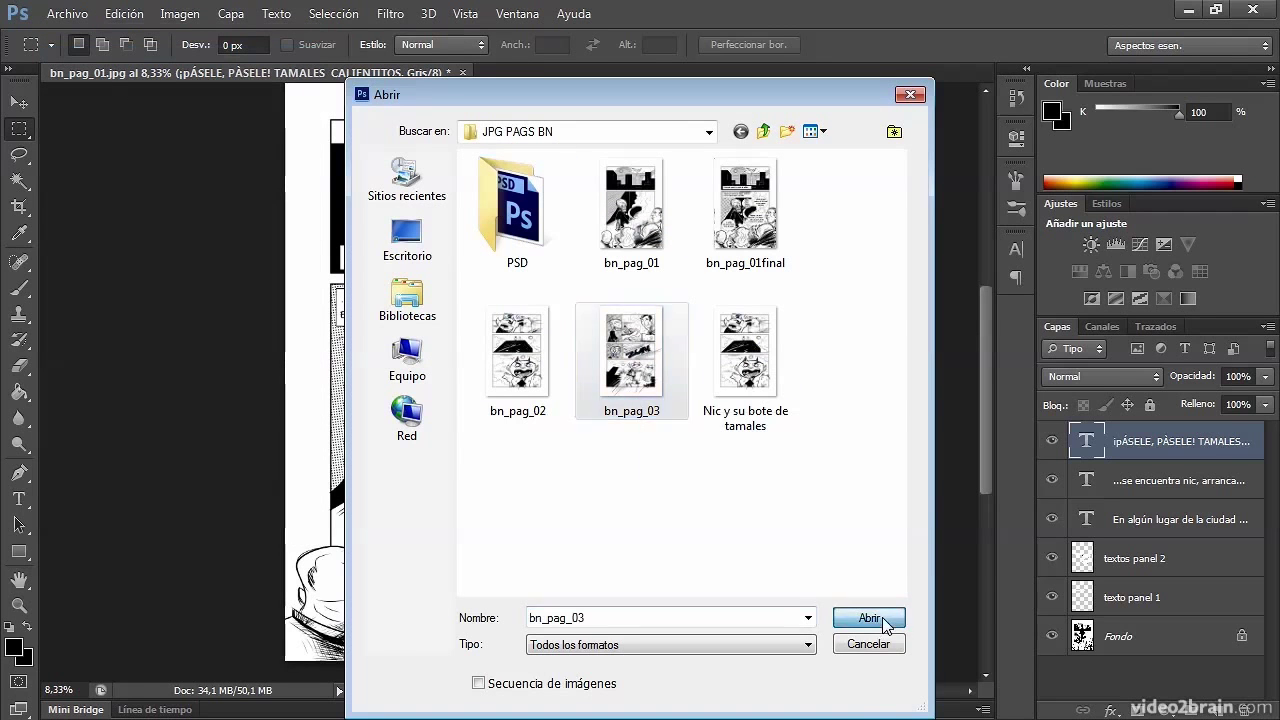
pyautogui.click(712, 362)
pyautogui.press('m')
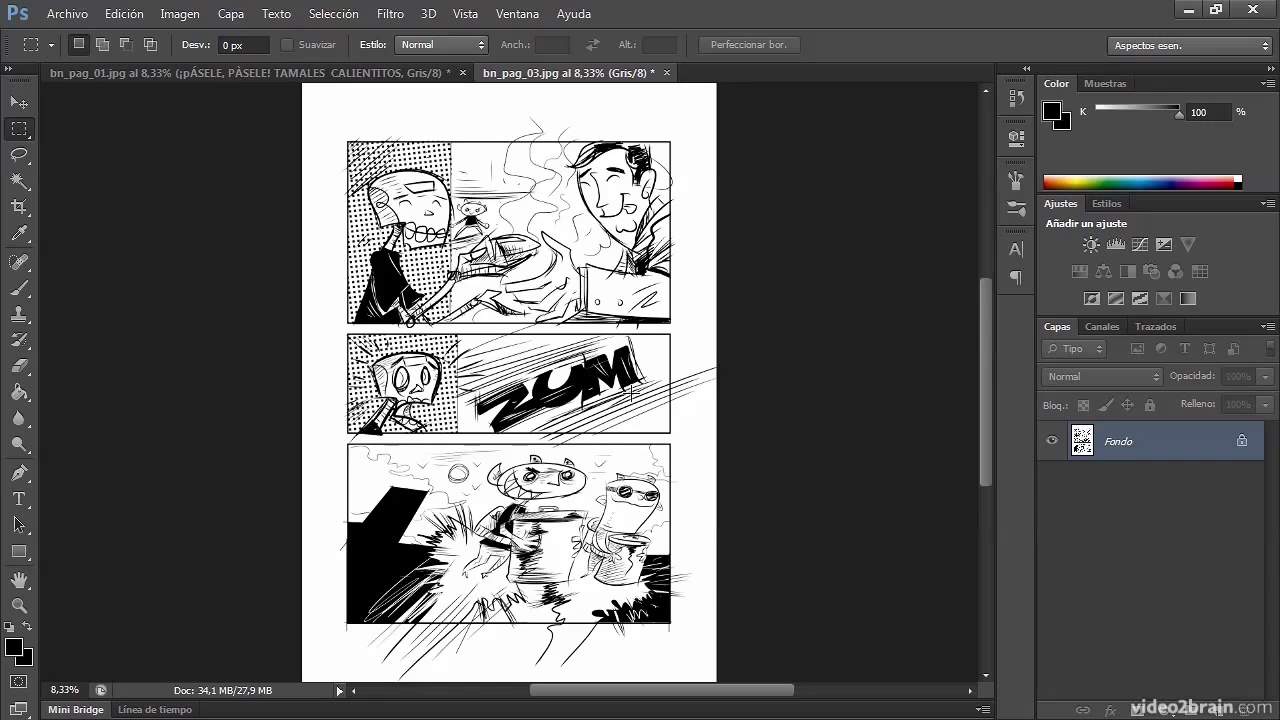
# Add a text box with ¡BUUUMMM! in 48 pt LaffRiotNF across the upper part of the page's bottom comic panel
pyautogui.scroll(1, 630, 393)
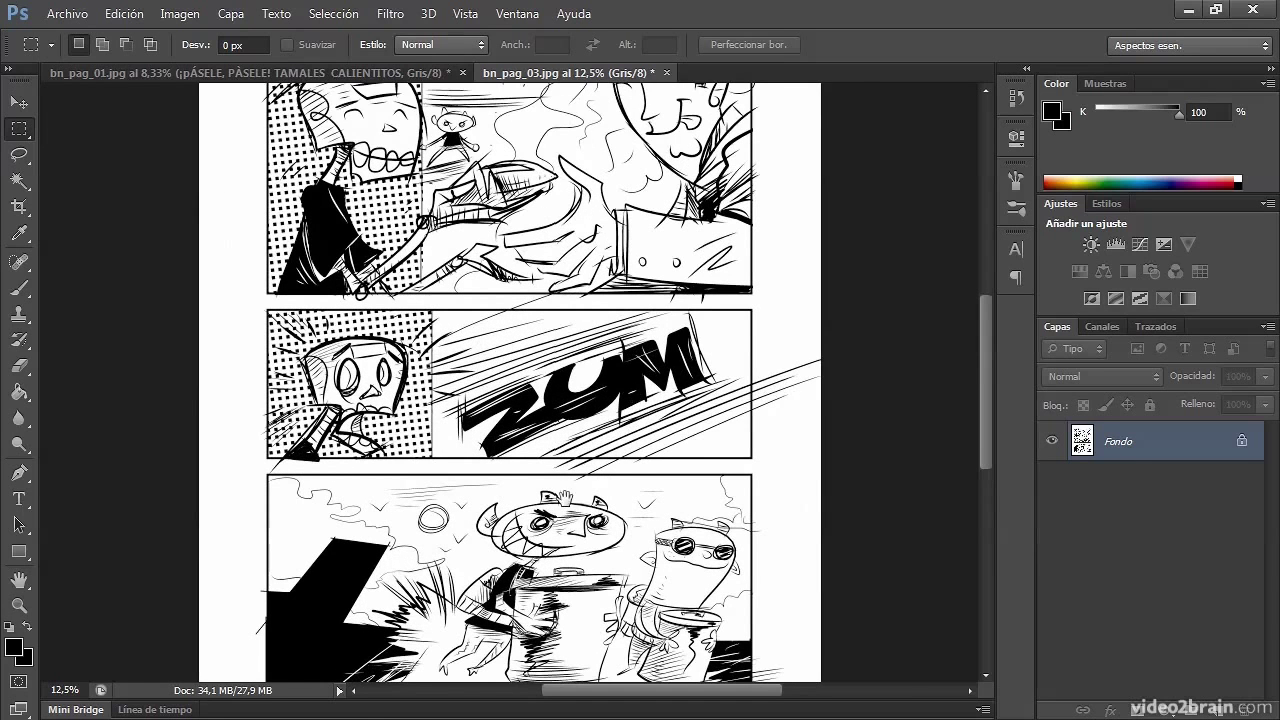
pyautogui.scroll(-1, 565, 499)
pyautogui.scroll(1, 510, 521)
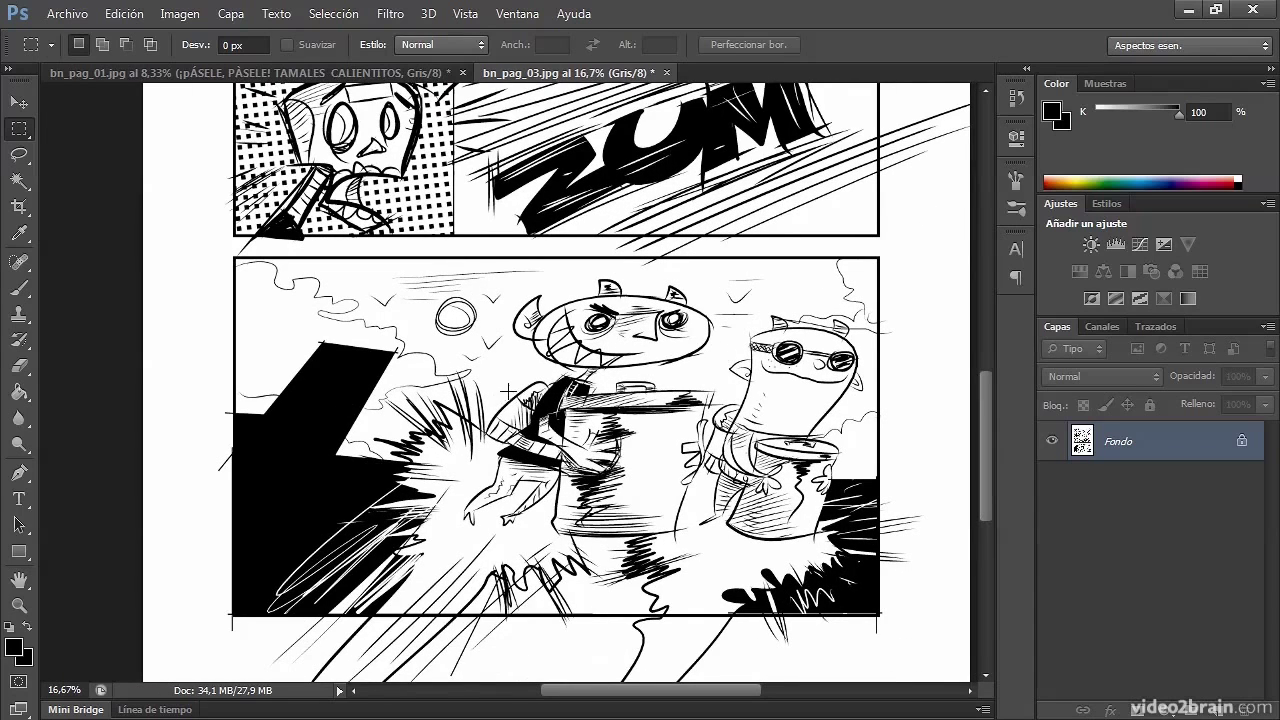
pyautogui.click(18, 500)
pyautogui.moveTo(275, 314); pyautogui.dragTo(640, 412)
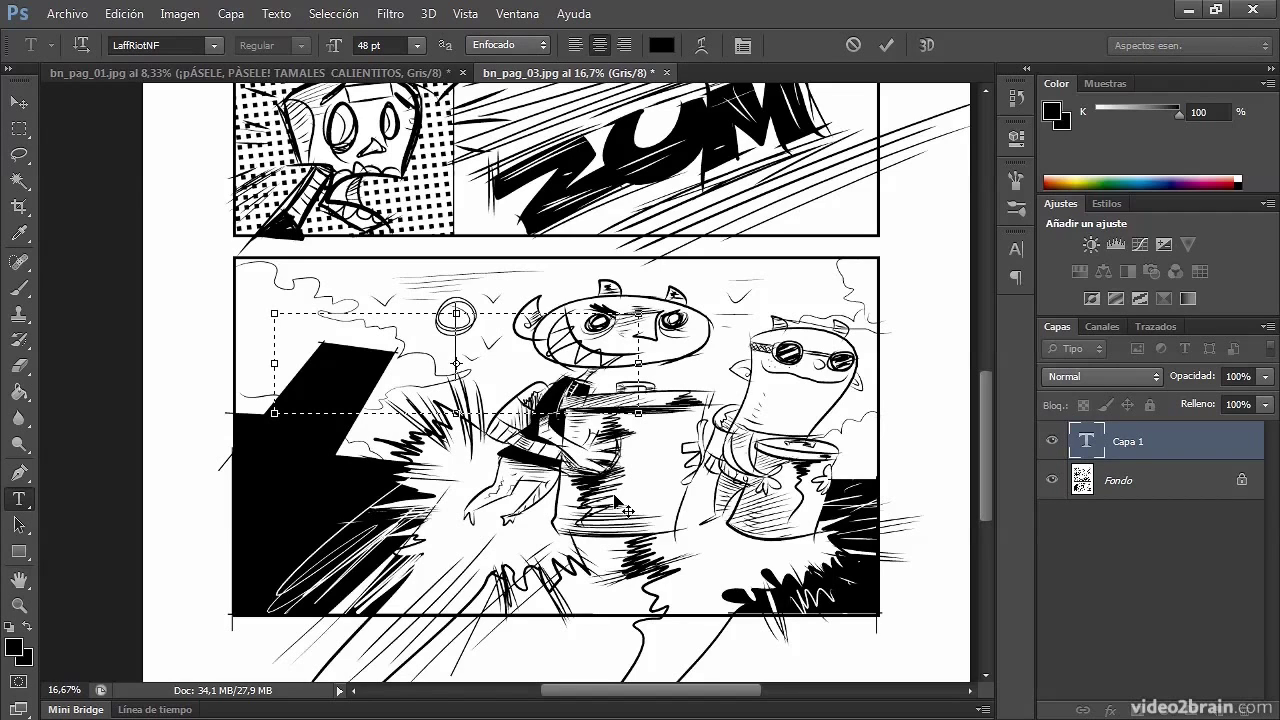
pyautogui.write('¡RUUUMMM!')
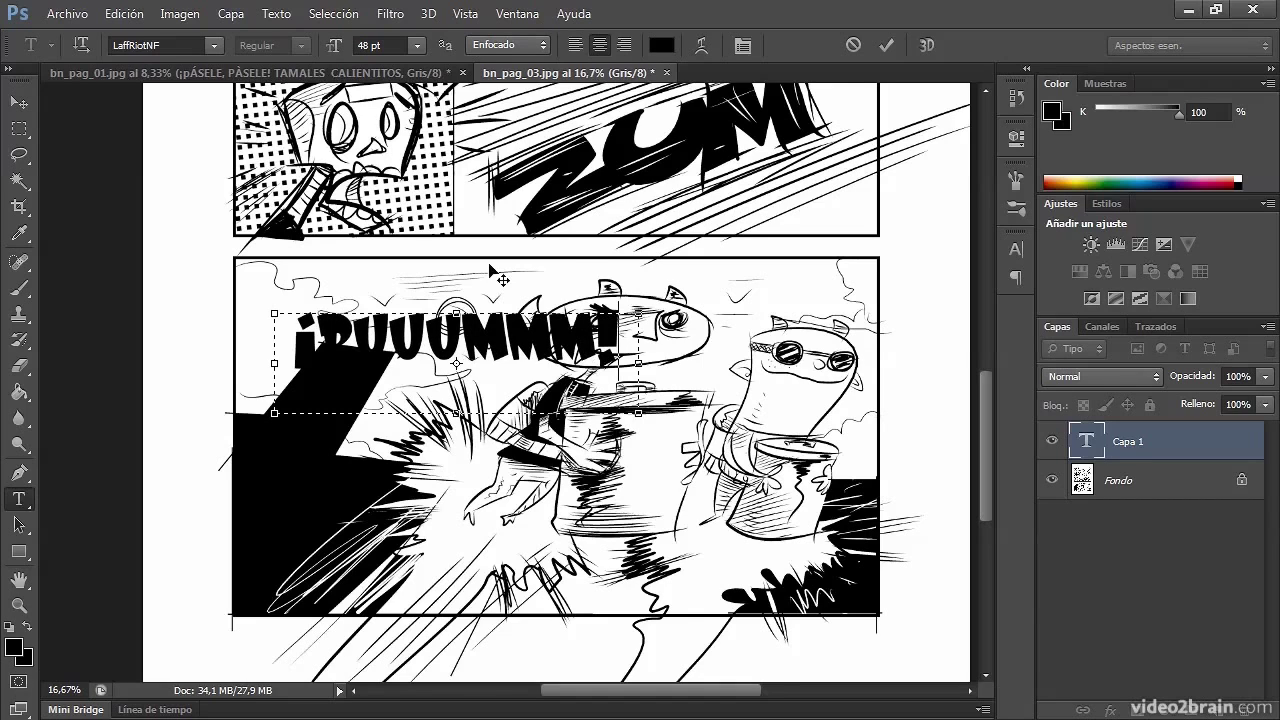
# Try a horizontal Arco warp on the ¡BUUUMMM! text with 25% bend, -35% horizontal and +7% vertical distortion
pyautogui.hotkey('ctrl', 'a')
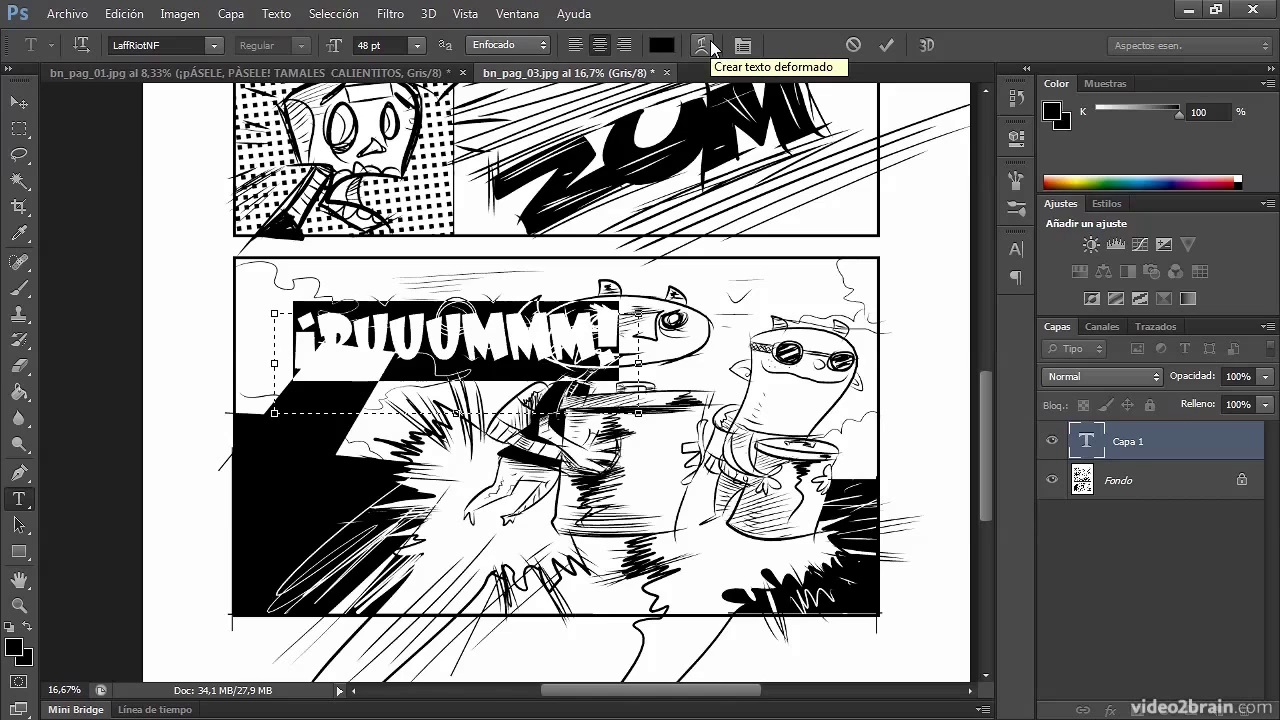
pyautogui.click(708, 42)
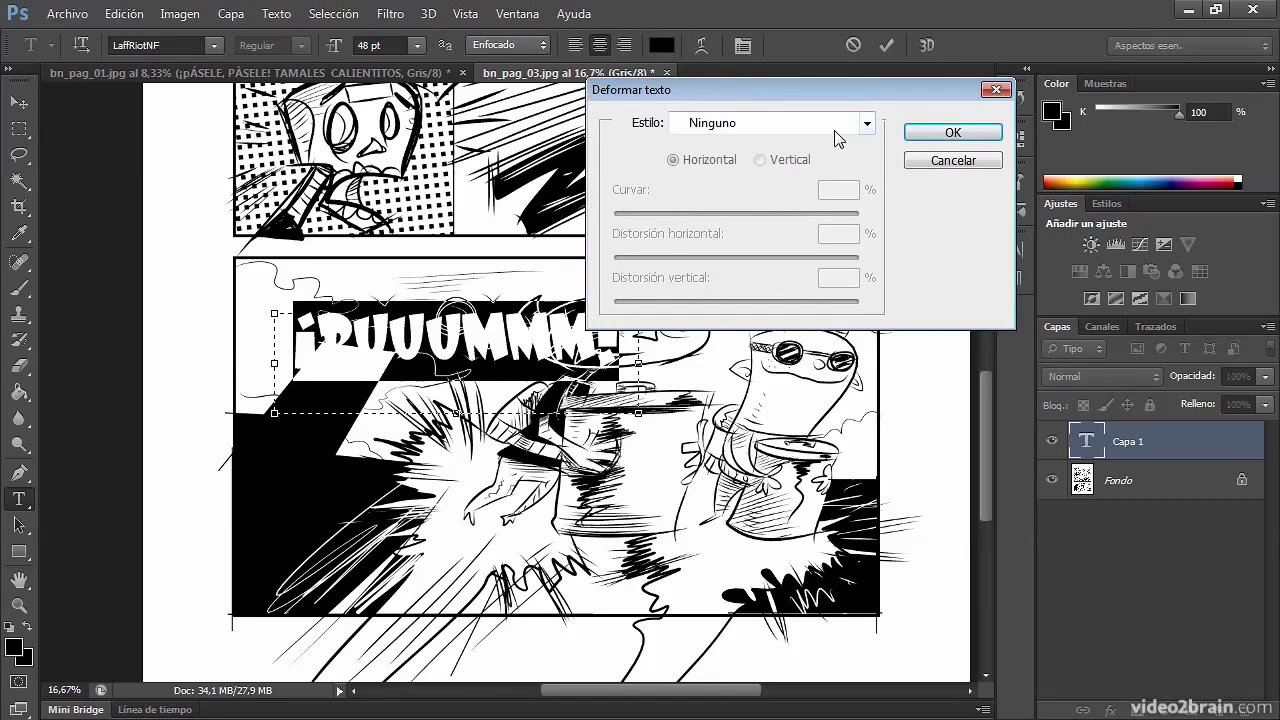
pyautogui.click(866, 124)
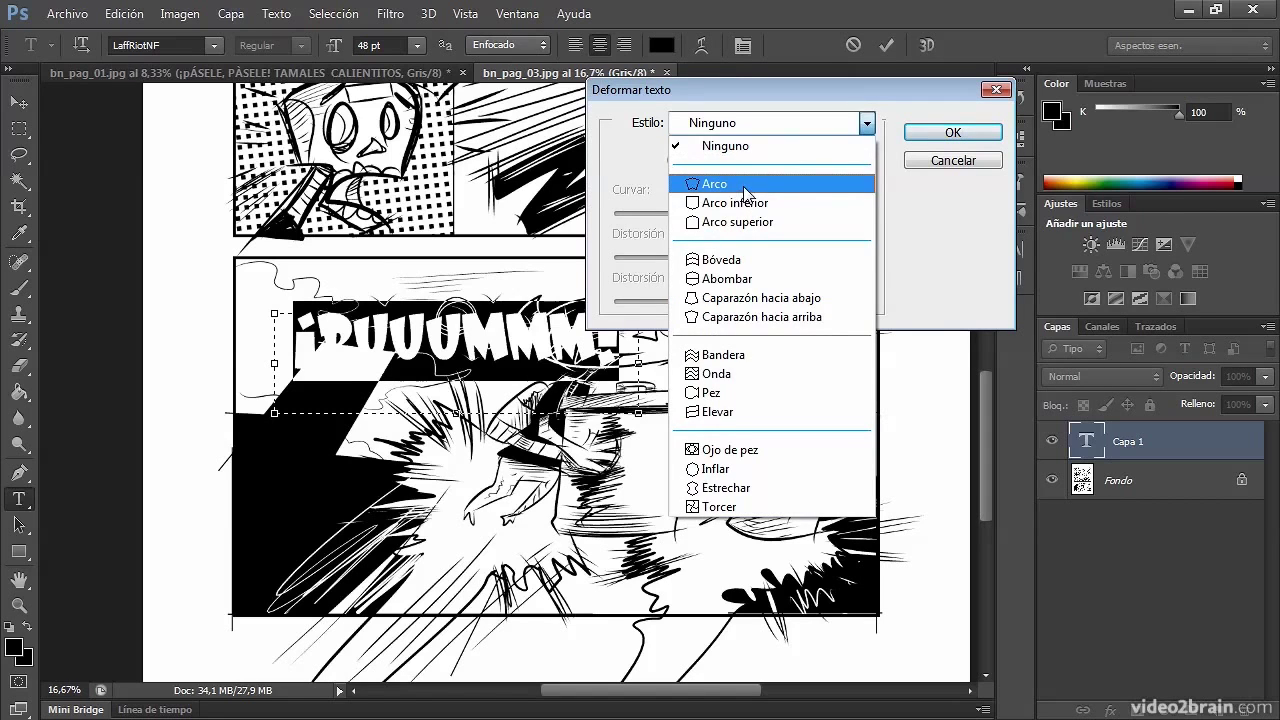
pyautogui.click(745, 190)
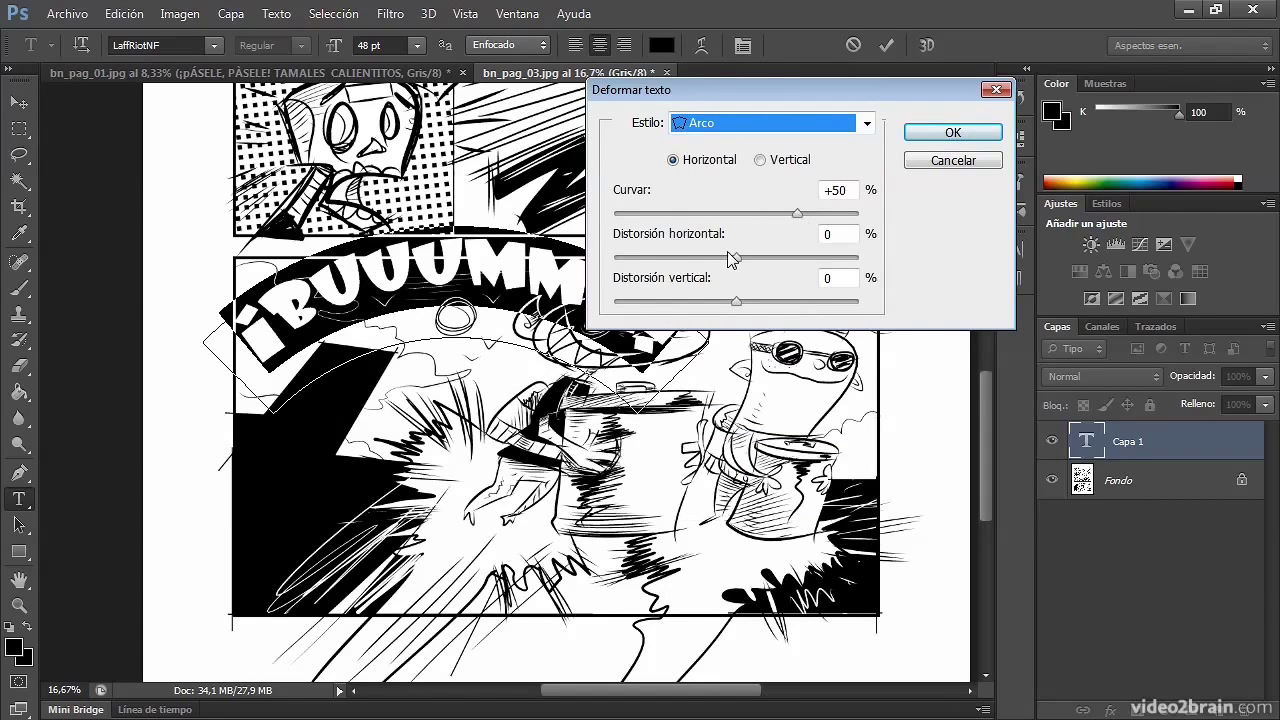
pyautogui.moveTo(797, 213); pyautogui.dragTo(762, 214)
pyautogui.moveTo(736, 258)
pyautogui.mouseDown()
pyautogui.moveTo(726, 262)
pyautogui.moveTo(737, 262)
pyautogui.mouseUp()
pyautogui.moveTo(762, 214)
pyautogui.mouseDown()
pyautogui.moveTo(669, 222)
pyautogui.moveTo(828, 216)
pyautogui.moveTo(766, 216)
pyautogui.mouseUp()
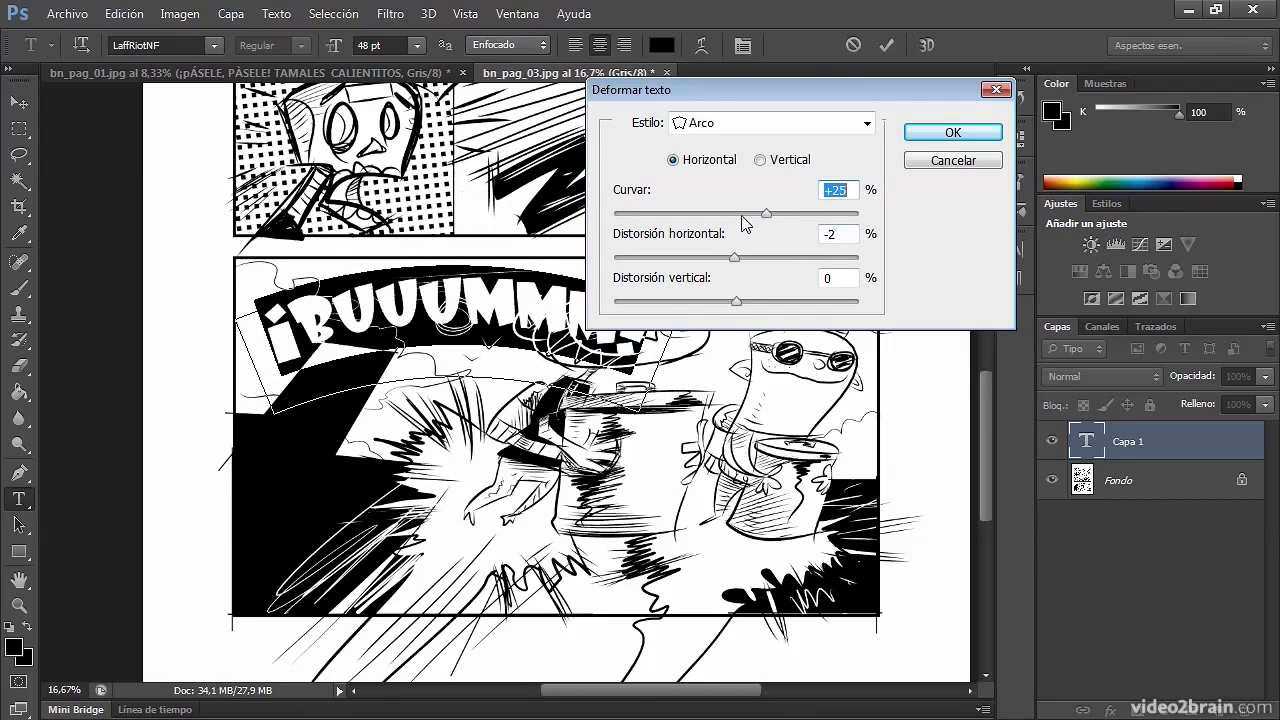
pyautogui.moveTo(735, 262); pyautogui.dragTo(693, 262)
pyautogui.moveTo(738, 302)
pyautogui.mouseDown()
pyautogui.moveTo(766, 303)
pyautogui.moveTo(739, 302)
pyautogui.mouseUp()
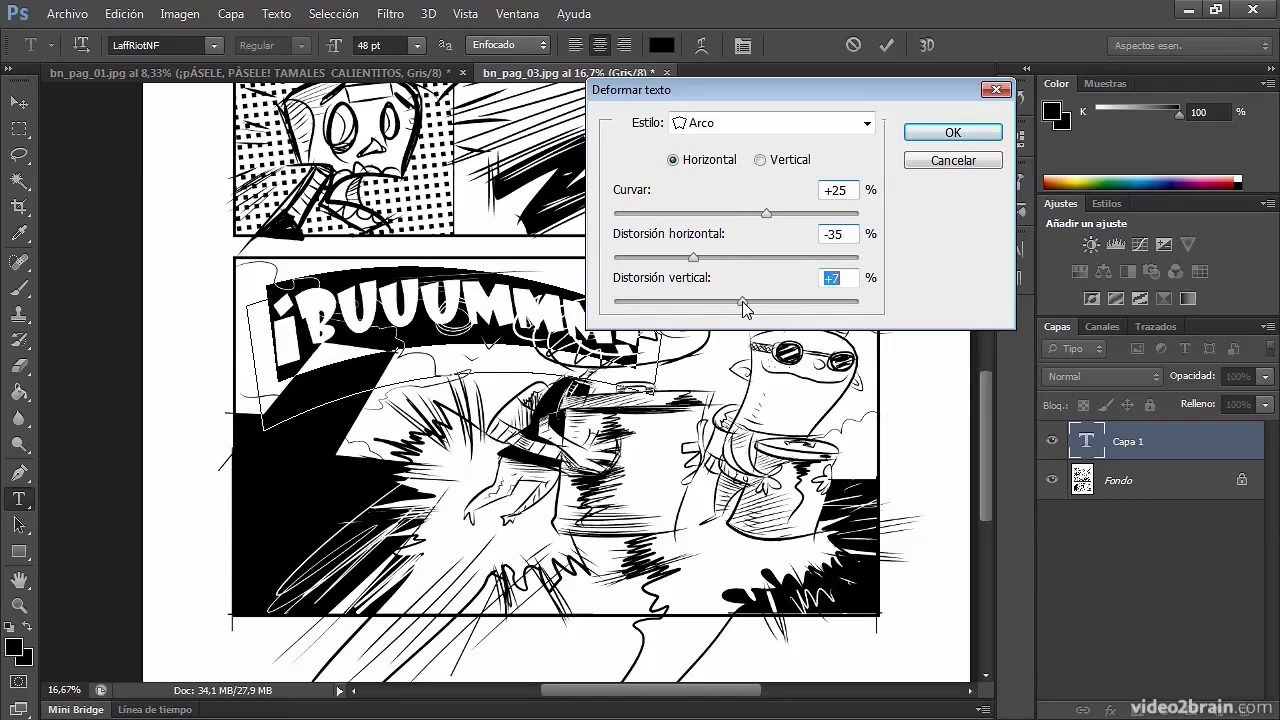
# Try the Arco warp in vertical orientation with +21% bend, -47% horizontal and +24% vertical distortion
pyautogui.click(760, 161)
pyautogui.moveTo(813, 100); pyautogui.dragTo(977, 102)
pyautogui.moveTo(930, 215)
pyautogui.mouseDown()
pyautogui.moveTo(906, 214)
pyautogui.moveTo(926, 215)
pyautogui.mouseUp()
pyautogui.moveTo(857, 260); pyautogui.dragTo(848, 260)
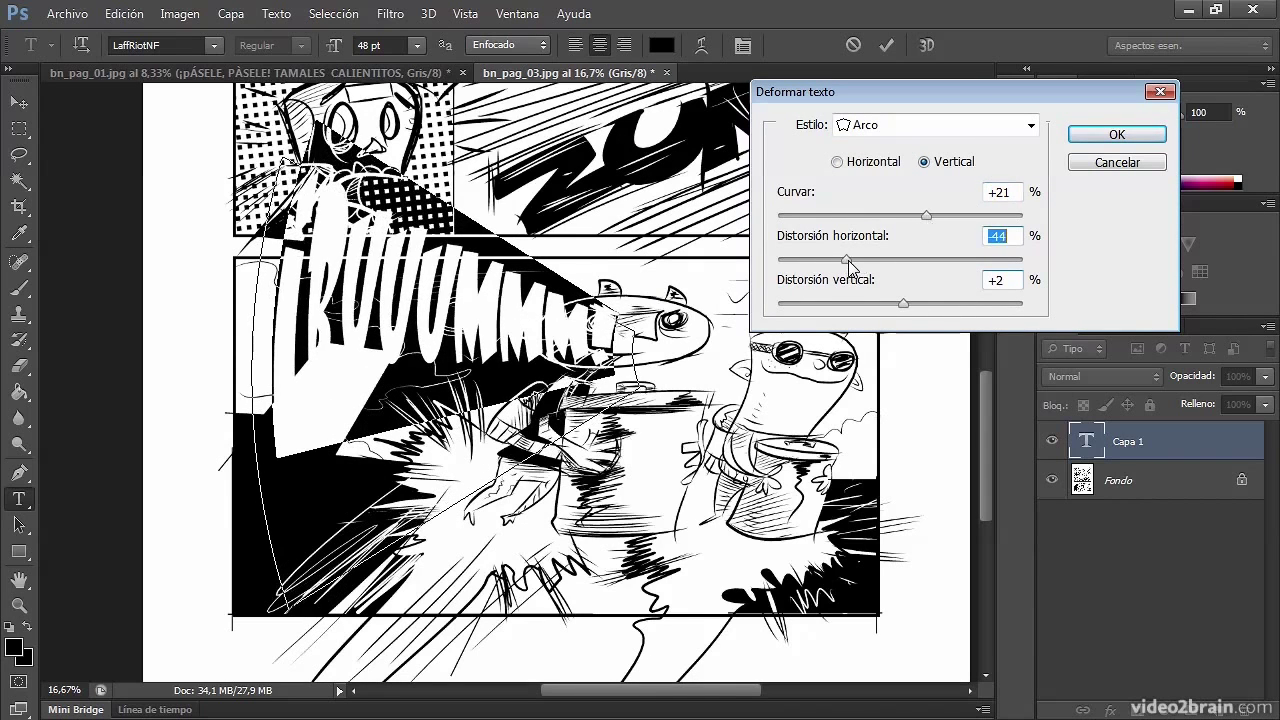
pyautogui.moveTo(910, 308); pyautogui.dragTo(929, 305)
pyautogui.moveTo(846, 260); pyautogui.dragTo(840, 260)
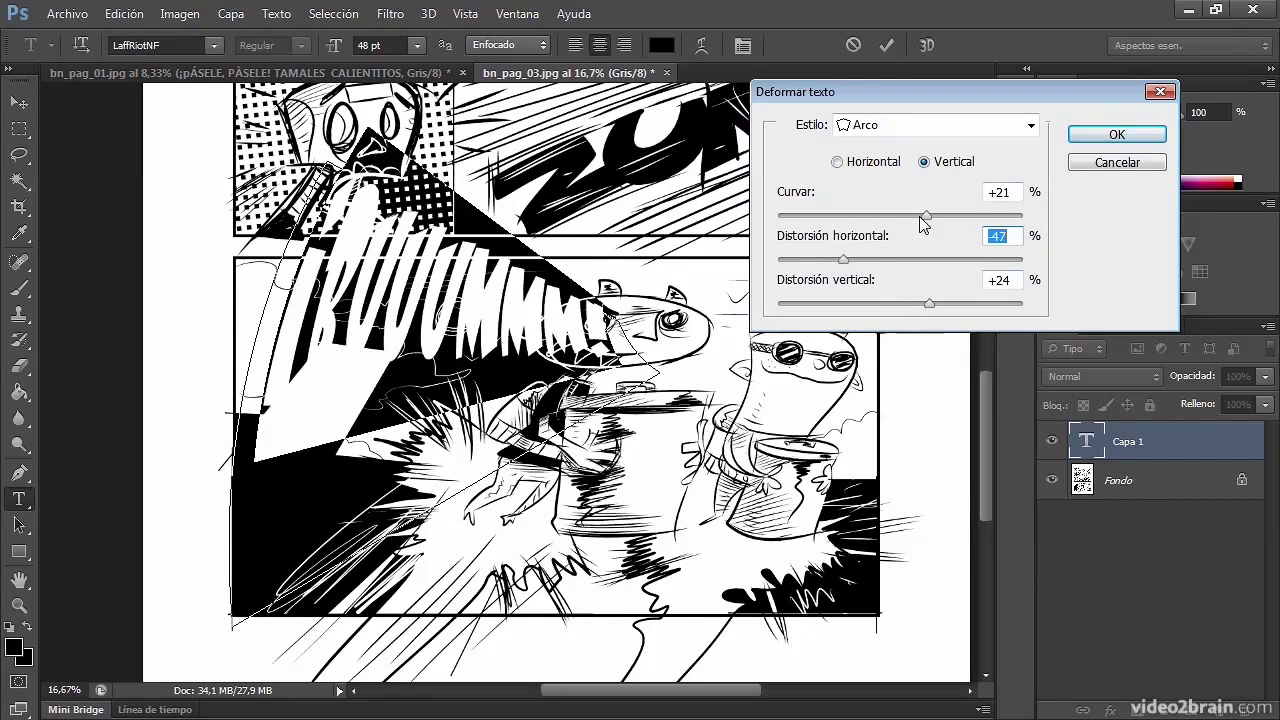
# Try the Arco superior, Bóveda and Caparazón hacia abajo warp styles on the text, then discard the warp
pyautogui.click(1030, 125)
pyautogui.click(881, 224)
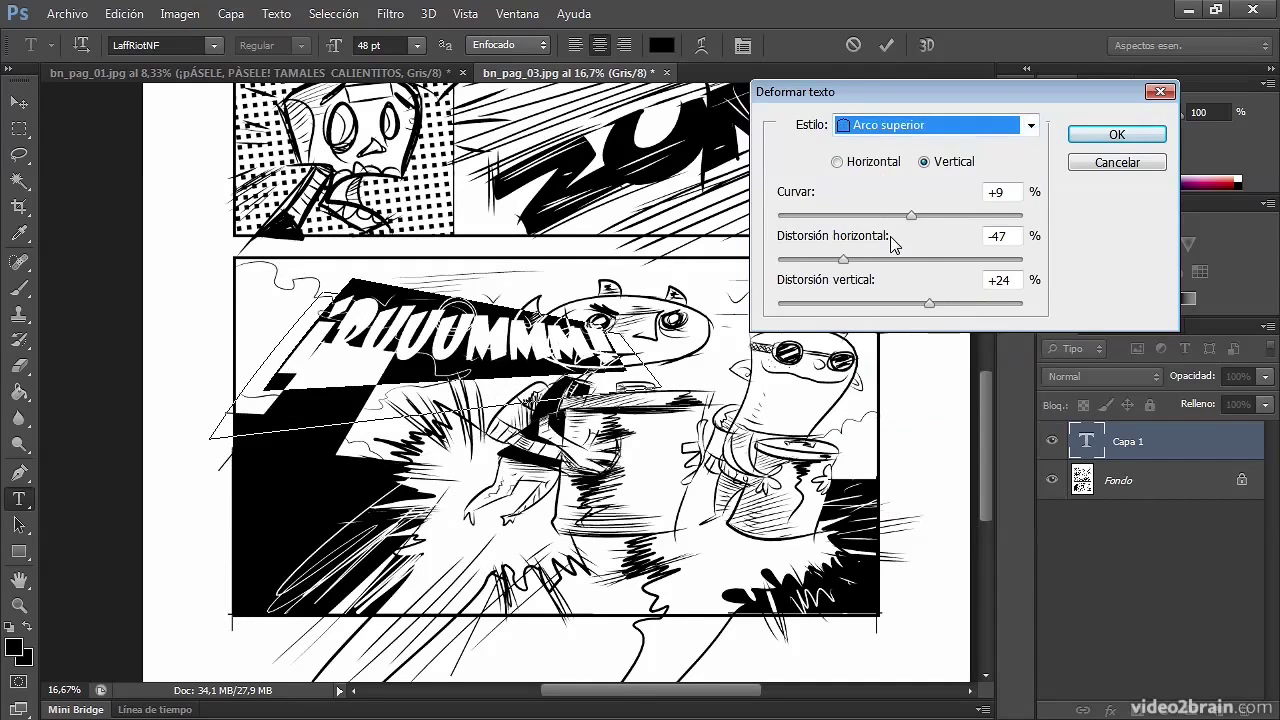
pyautogui.click(880, 125)
pyautogui.click(870, 262)
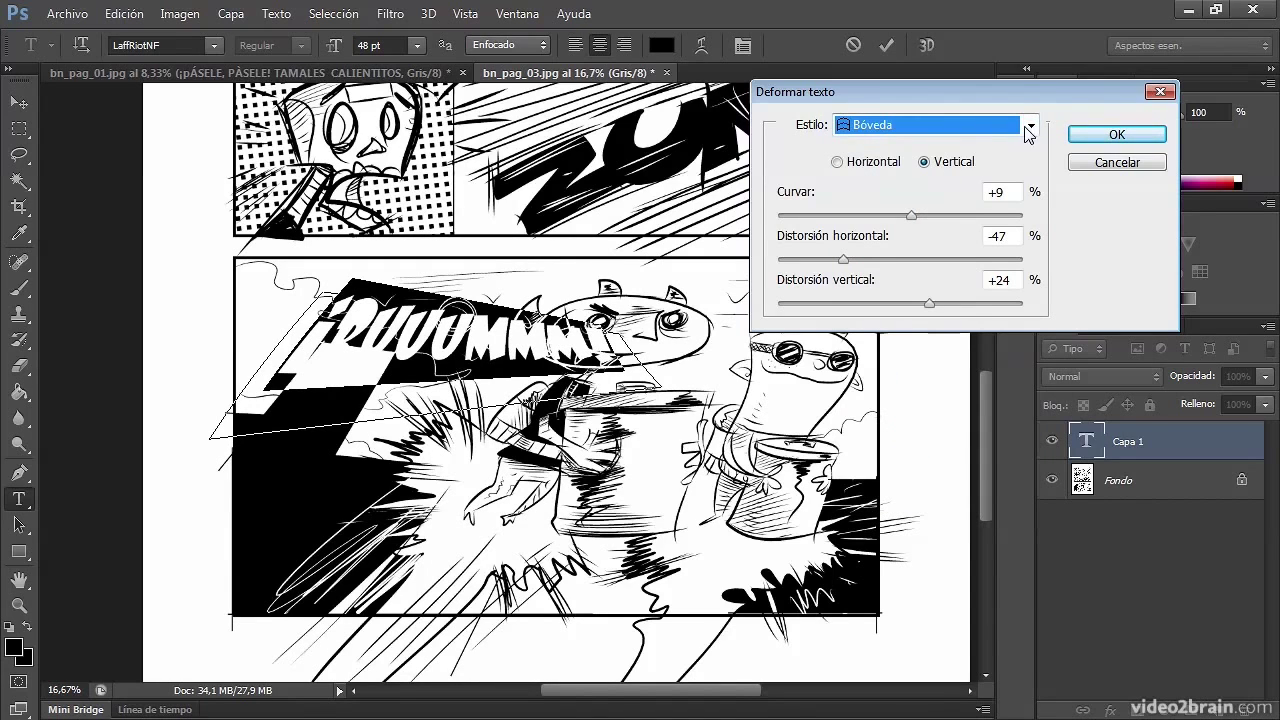
pyautogui.click(1028, 128)
pyautogui.click(890, 296)
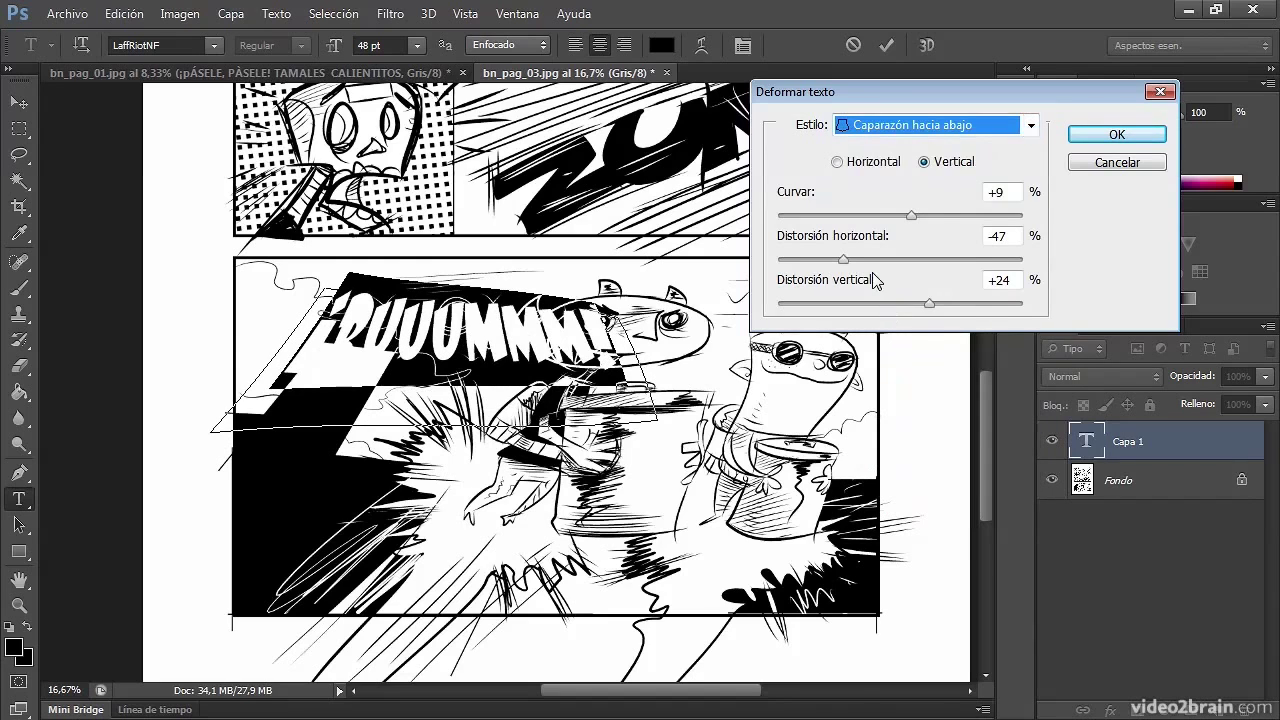
pyautogui.click(1076, 164)
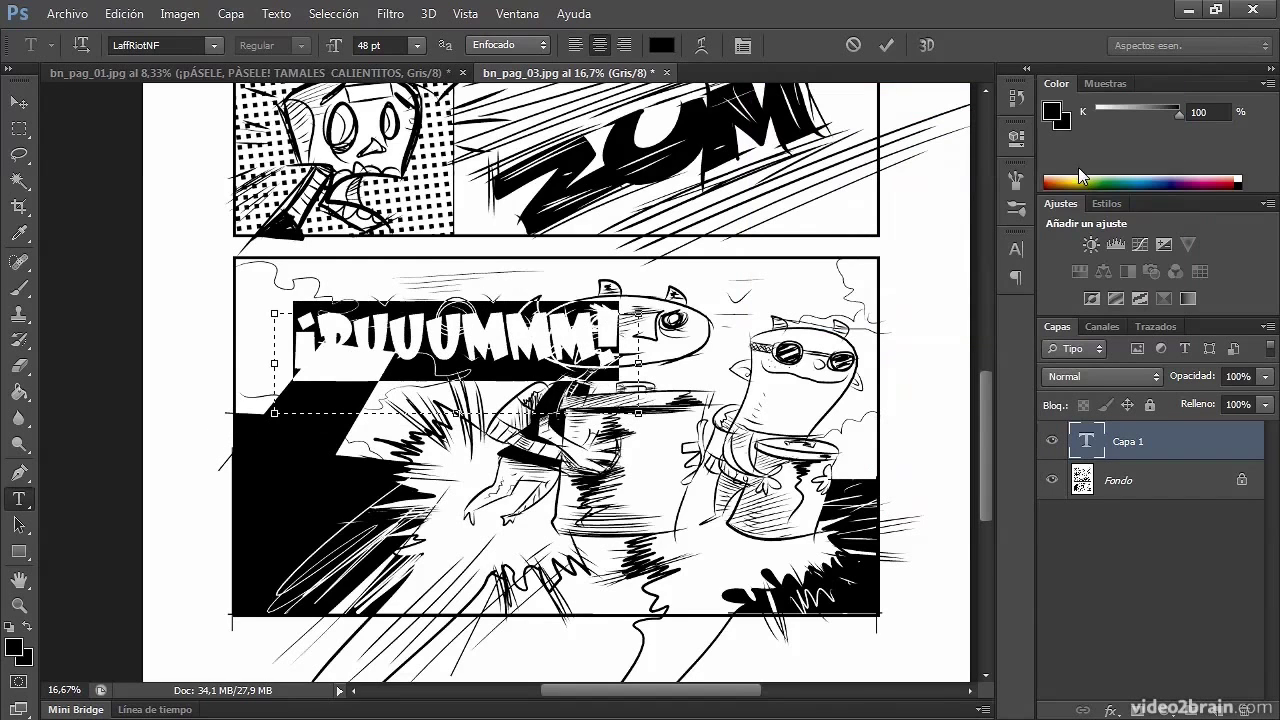
# Try a horizontal Arco superior warp with +30% bend on the text, then discard it
pyautogui.click(702, 50)
pyautogui.click(1015, 130)
pyautogui.click(901, 224)
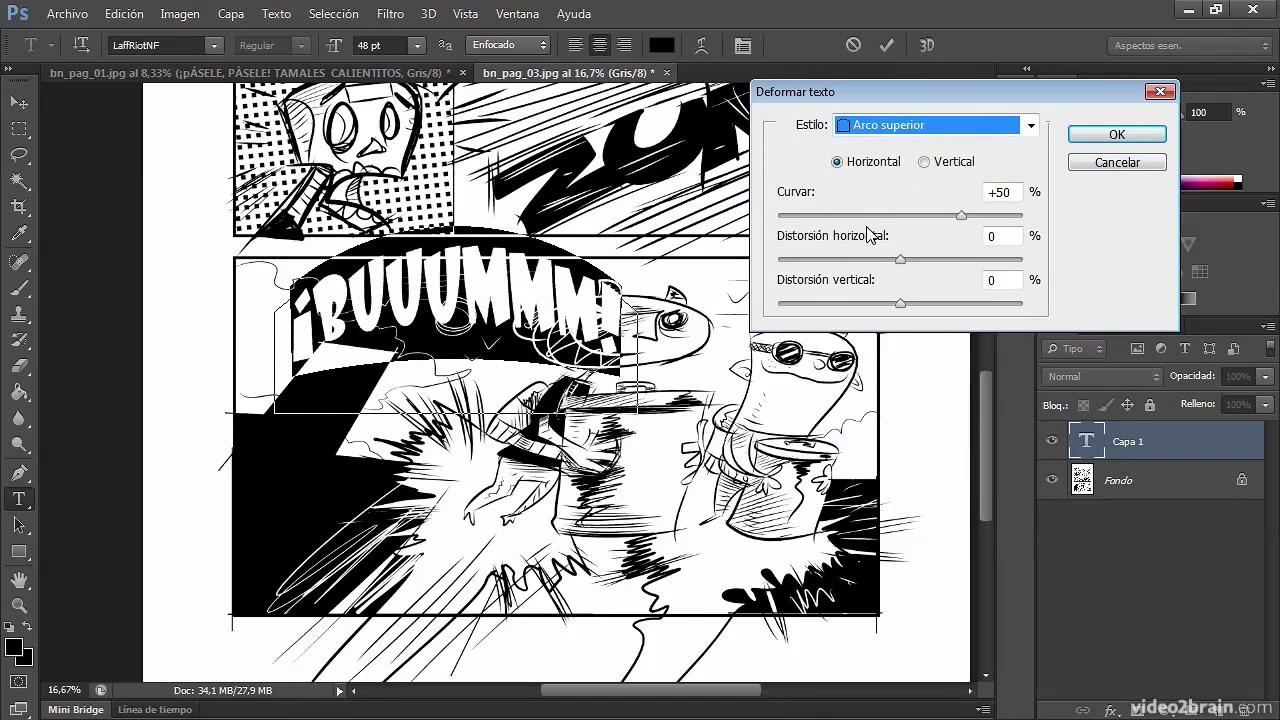
pyautogui.click(948, 215)
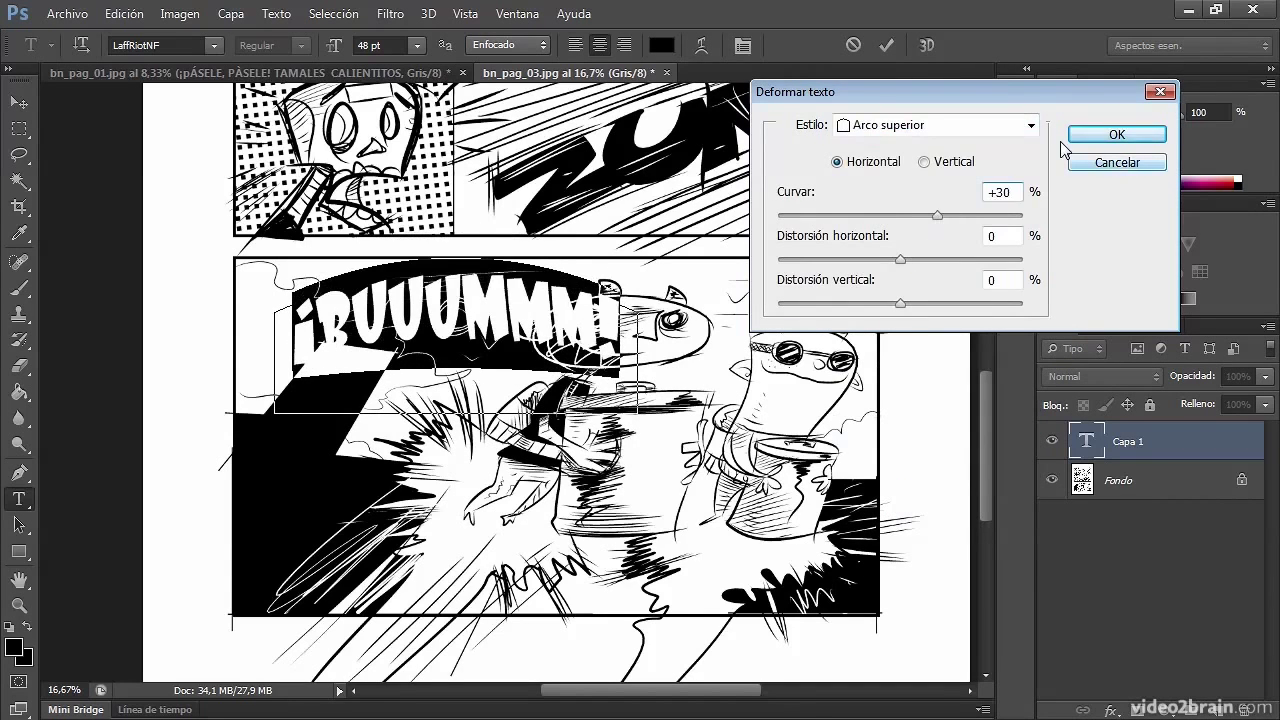
pyautogui.click(1076, 162)
# Try the Bandera and Onda warps, giving Onda +60% bend, -32% horizontal and +48% vertical distortion, then discard the warp
pyautogui.click(702, 46)
pyautogui.click(1031, 125)
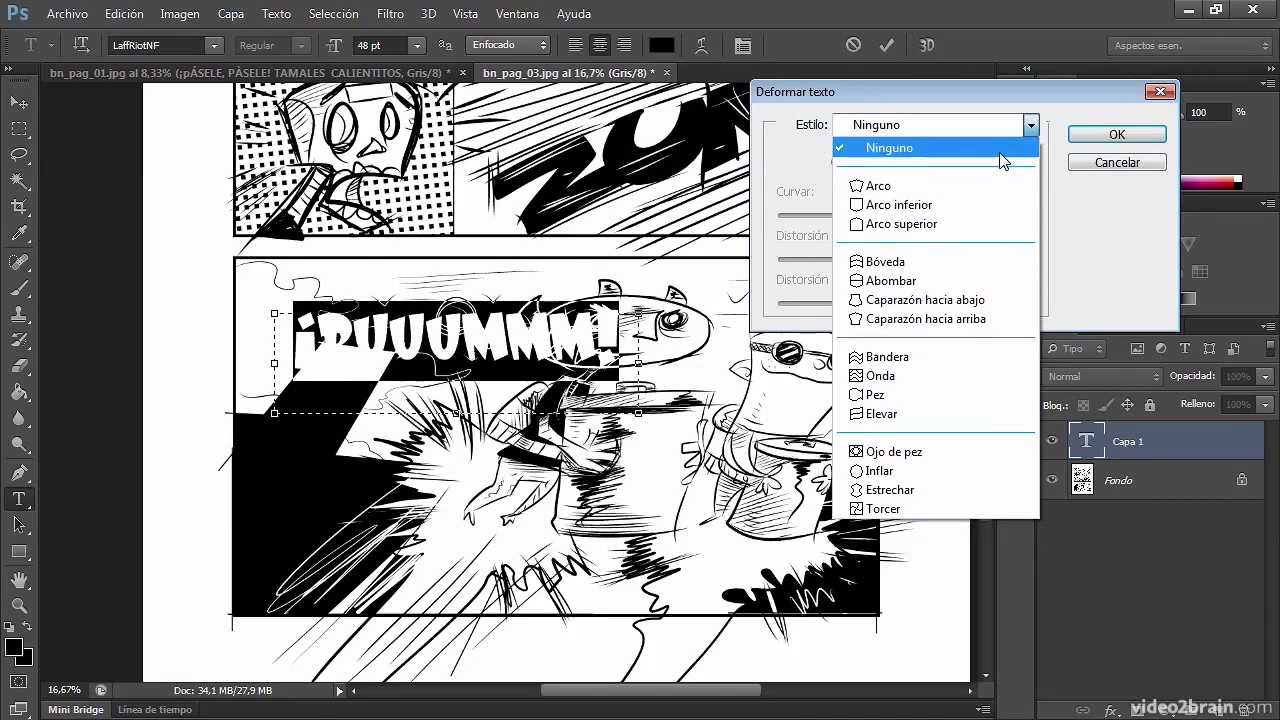
pyautogui.click(876, 439)
pyautogui.click(1031, 125)
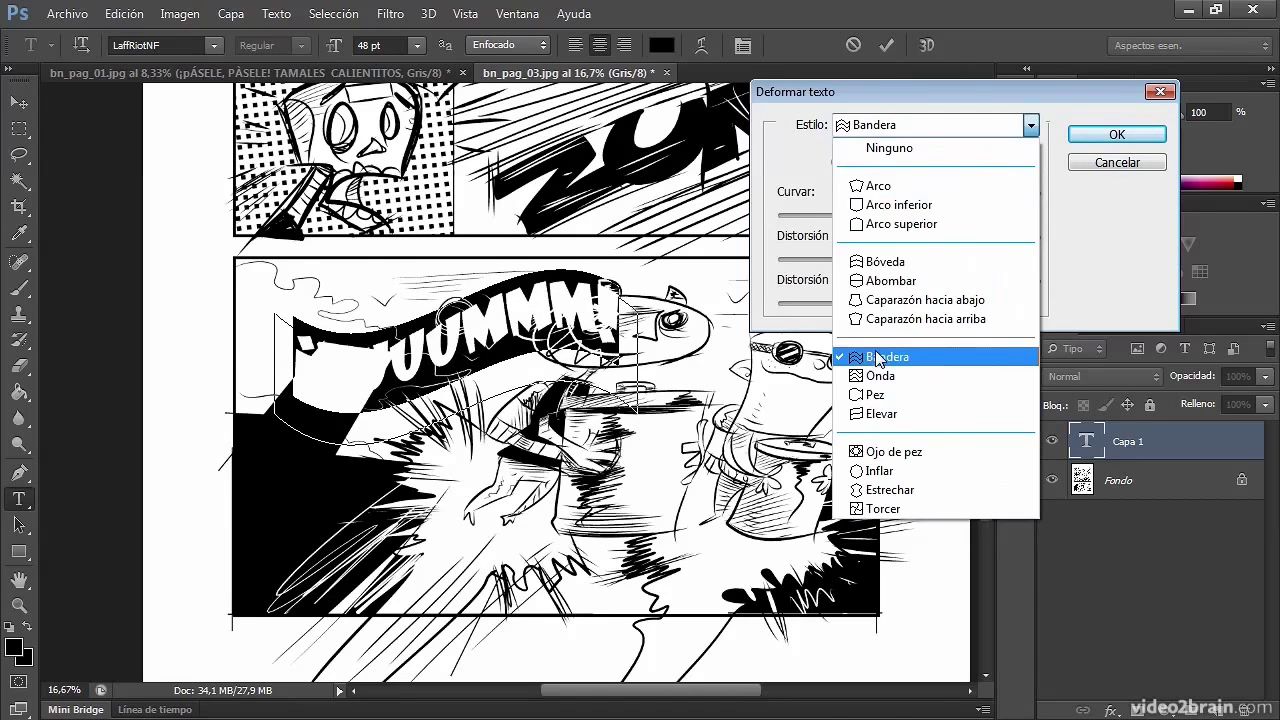
pyautogui.click(870, 358)
pyautogui.moveTo(961, 215)
pyautogui.mouseDown()
pyautogui.moveTo(934, 215)
pyautogui.moveTo(973, 215)
pyautogui.mouseUp()
pyautogui.moveTo(900, 259); pyautogui.dragTo(858, 260)
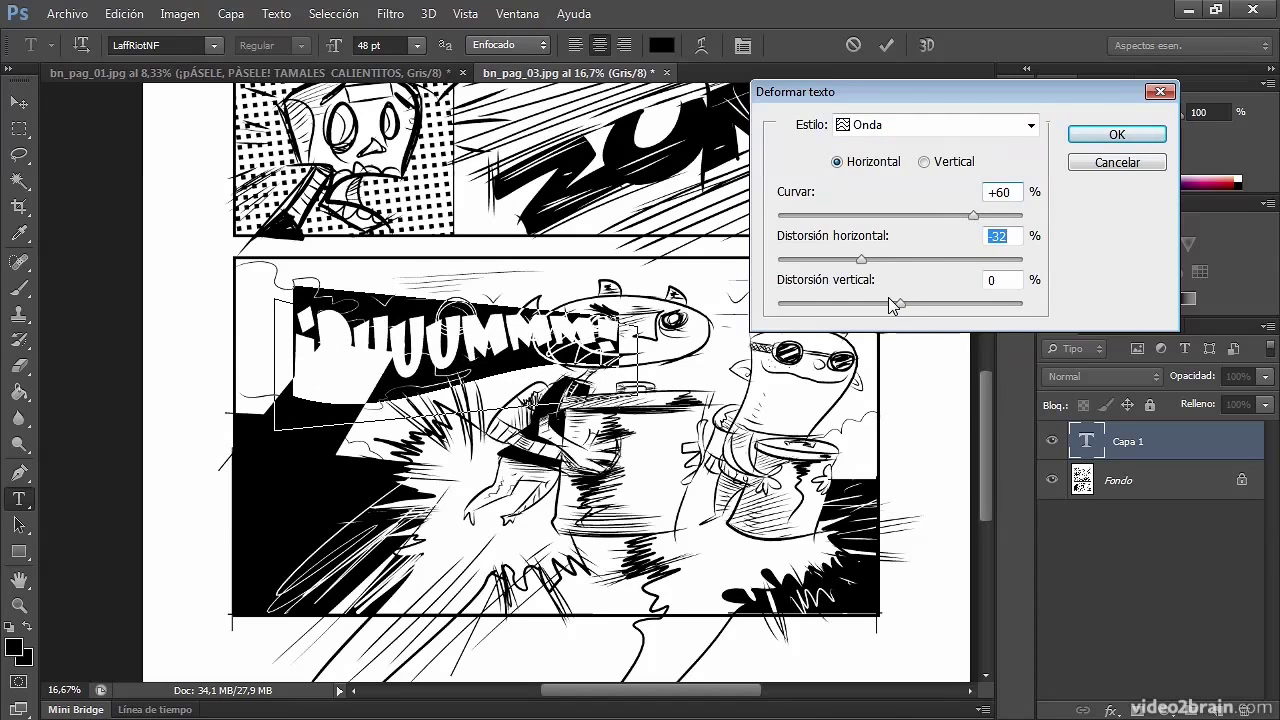
pyautogui.moveTo(900, 303); pyautogui.dragTo(958, 306)
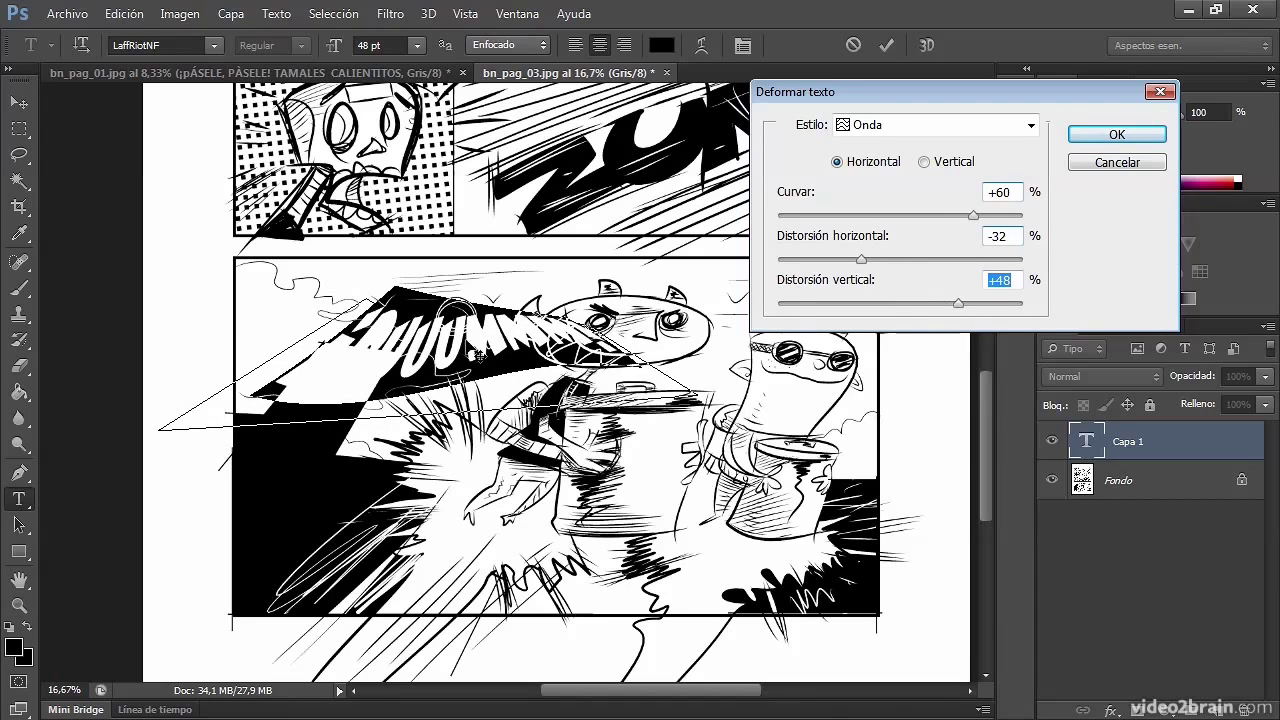
pyautogui.click(1104, 170)
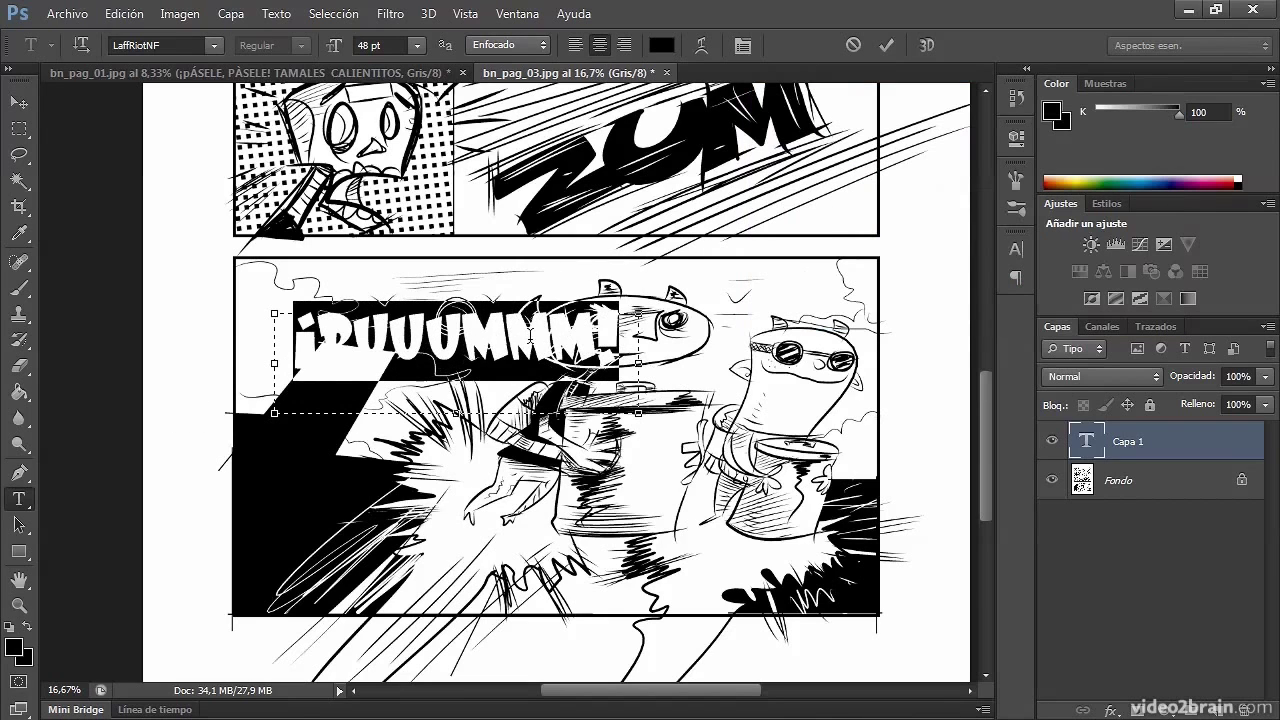
# Warp the ¡BUUUMMM! text with horizontal Arco superior at +34% bend, -54% horizontal and +6% vertical distortion
pyautogui.click(701, 44)
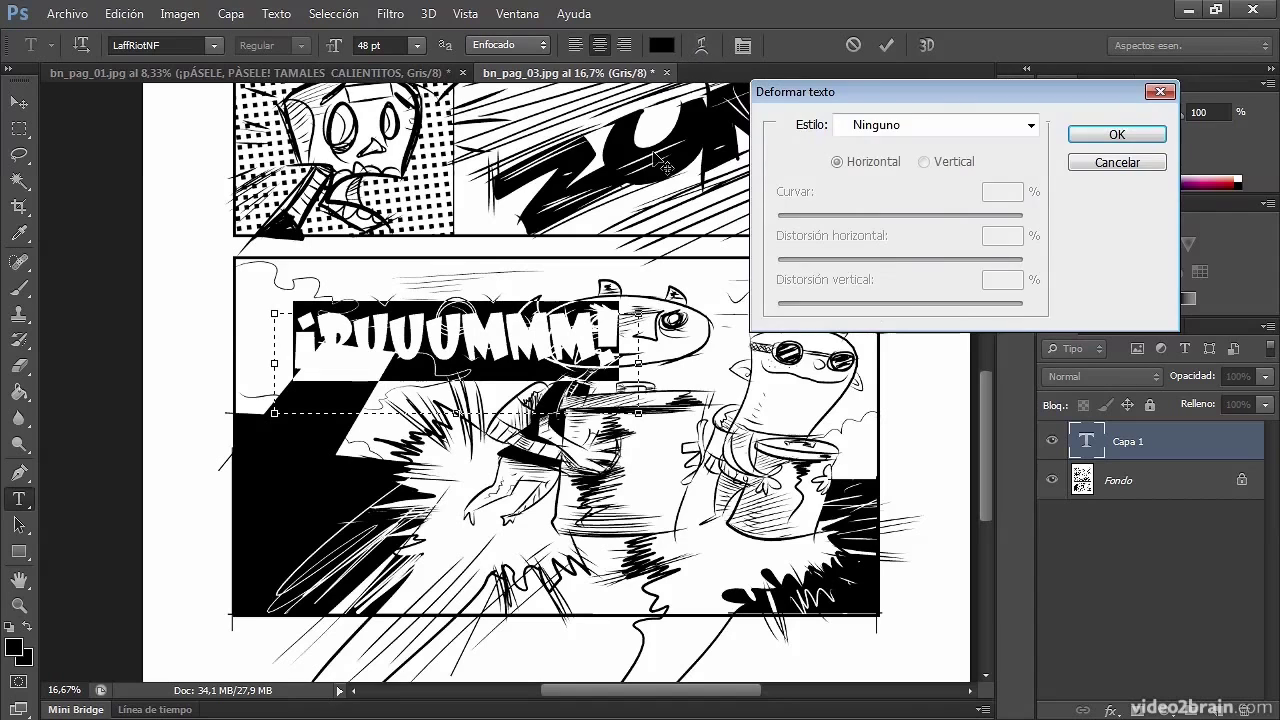
pyautogui.click(1028, 125)
pyautogui.click(871, 225)
pyautogui.moveTo(951, 214); pyautogui.dragTo(942, 215)
pyautogui.moveTo(899, 259); pyautogui.dragTo(832, 261)
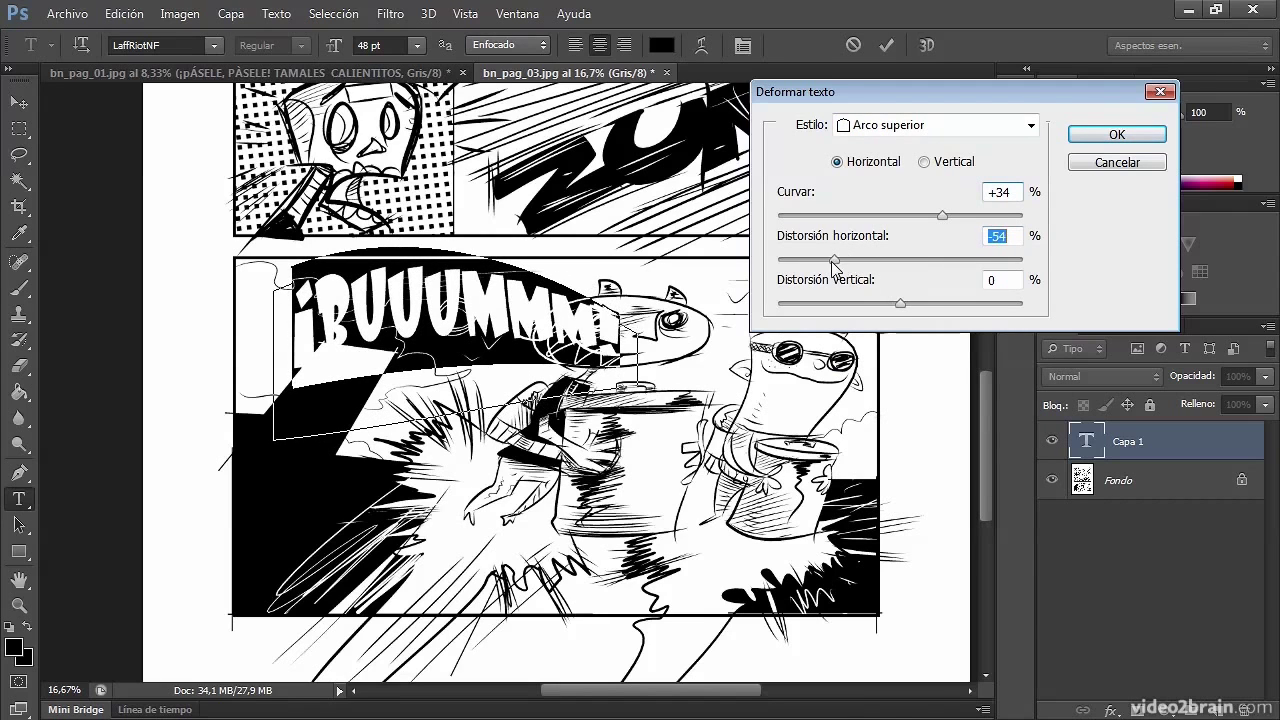
pyautogui.moveTo(901, 304); pyautogui.dragTo(908, 304)
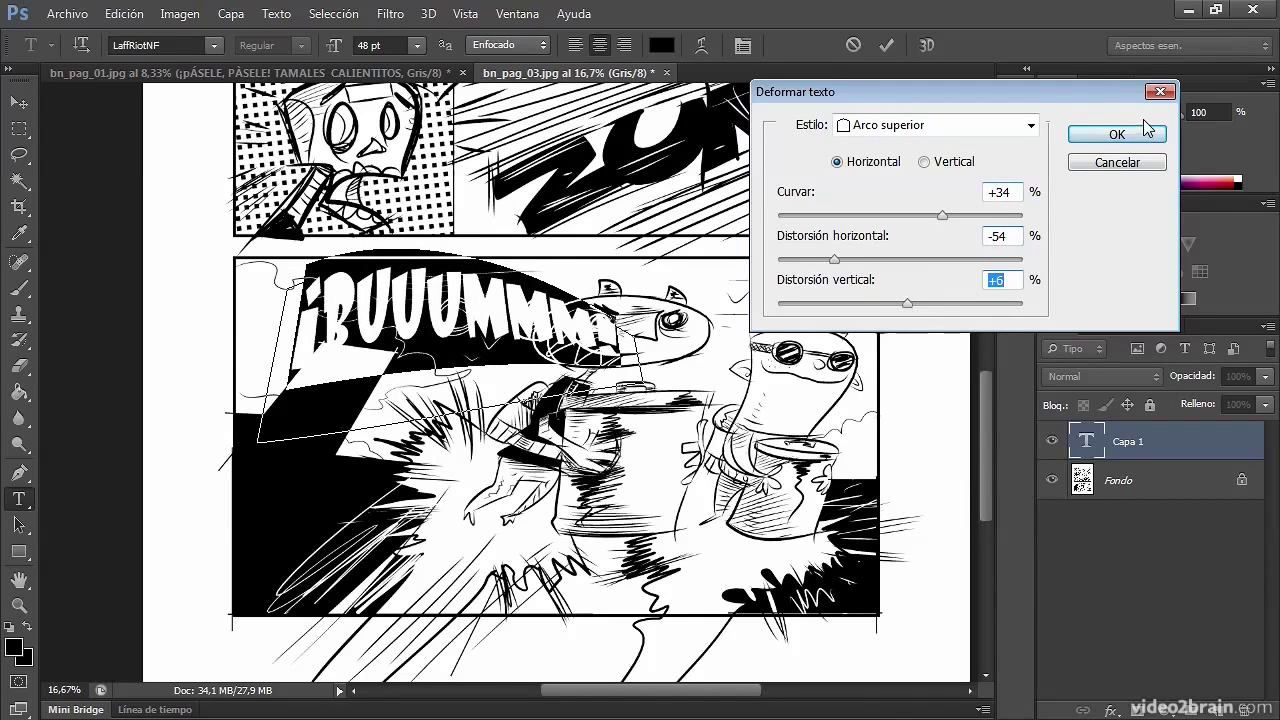
pyautogui.click(1116, 133)
# Move the warped ¡BUUUMMM! text down over the explosion at the bottom comic panel's lower left
pyautogui.click(19, 102)
pyautogui.moveTo(480, 275); pyautogui.dragTo(440, 320)
pyautogui.moveTo(428, 382); pyautogui.dragTo(446, 506)
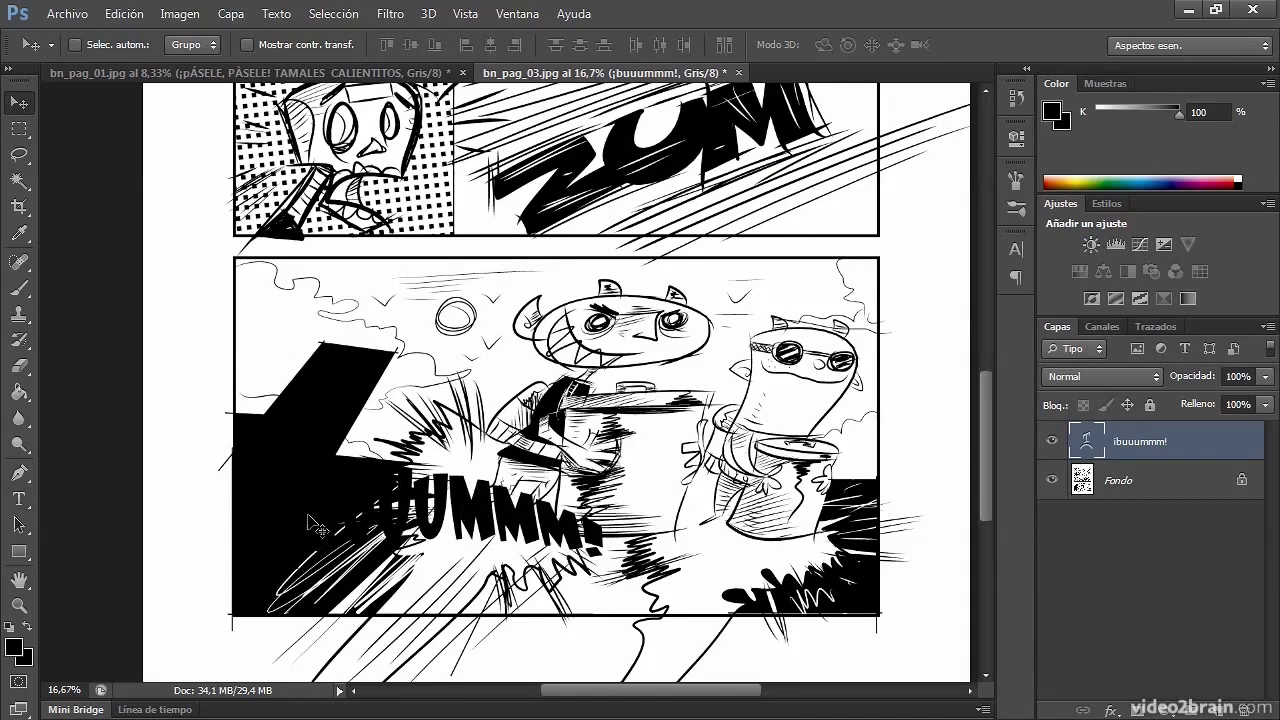
# Recolor the ¡BUUUMMM! text to white (ffffff)
pyautogui.doubleClick(1088, 443)
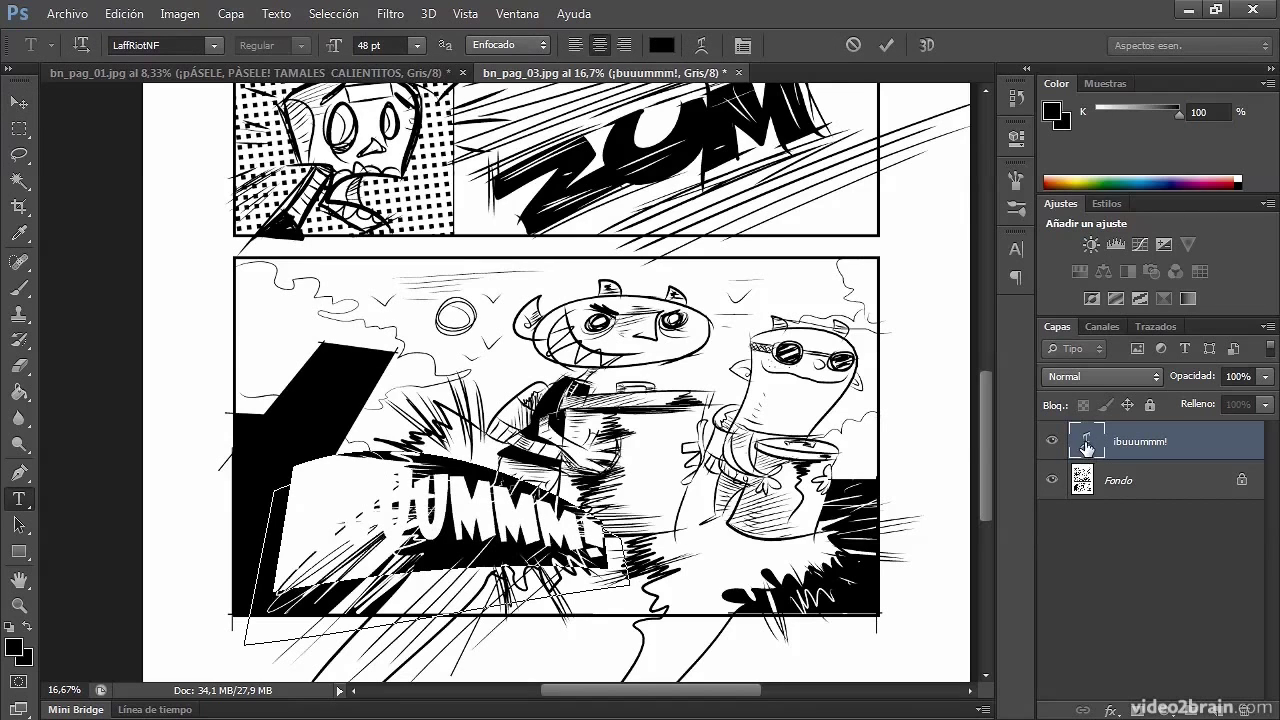
pyautogui.click(15, 646)
pyautogui.moveTo(556, 190); pyautogui.dragTo(530, 155)
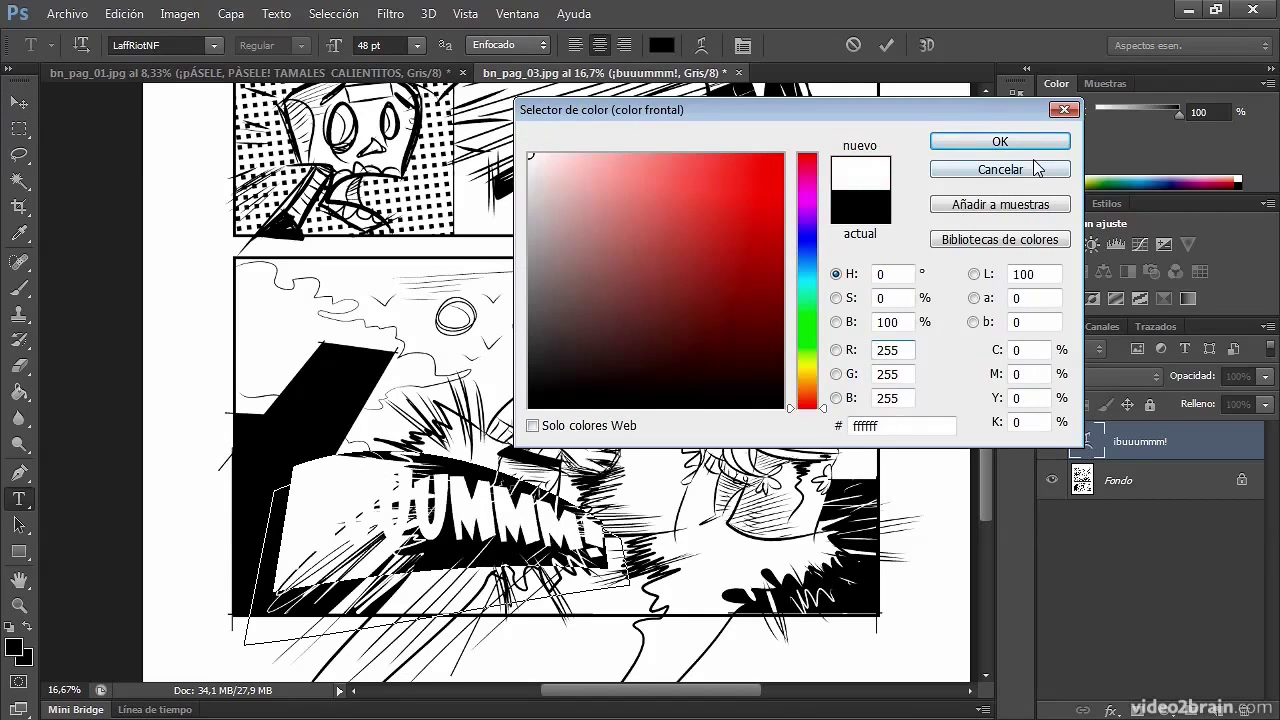
pyautogui.click(1037, 142)
pyautogui.click(19, 129)
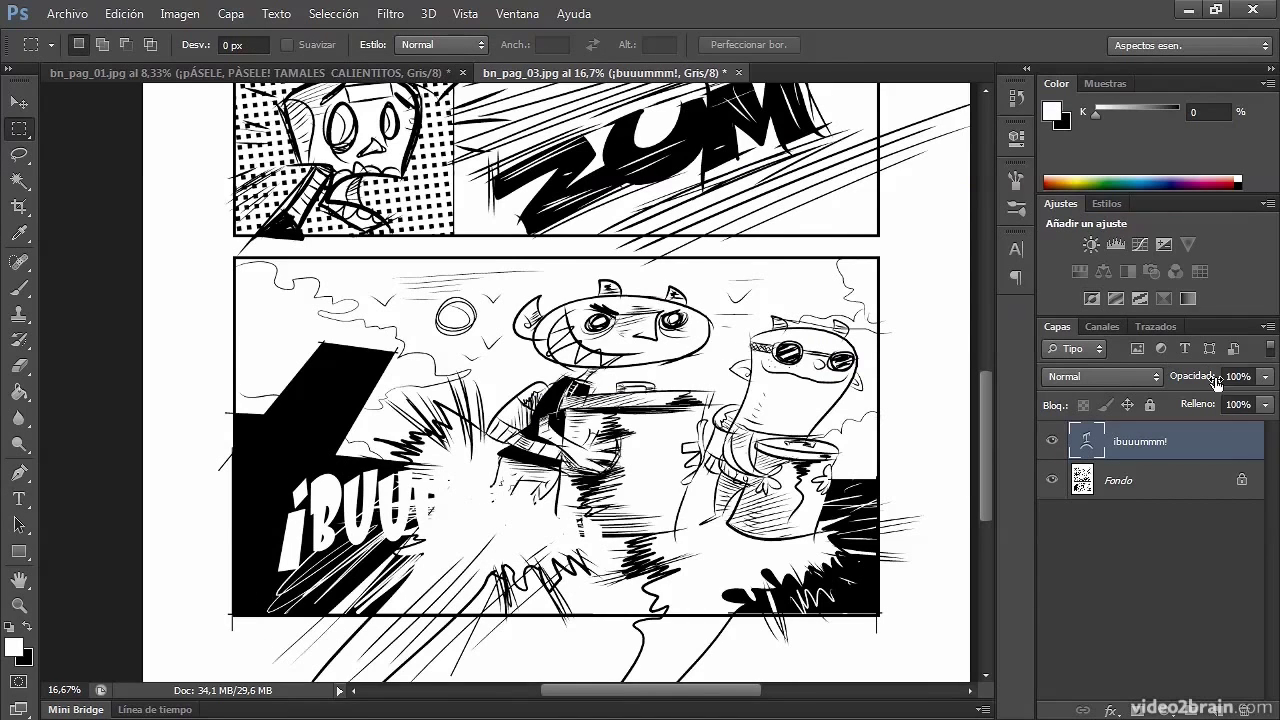
# Add a Resplandor exterior effect to the ¡buuummm! text layer, keeping the lettering in view
pyautogui.doubleClick(1248, 448)
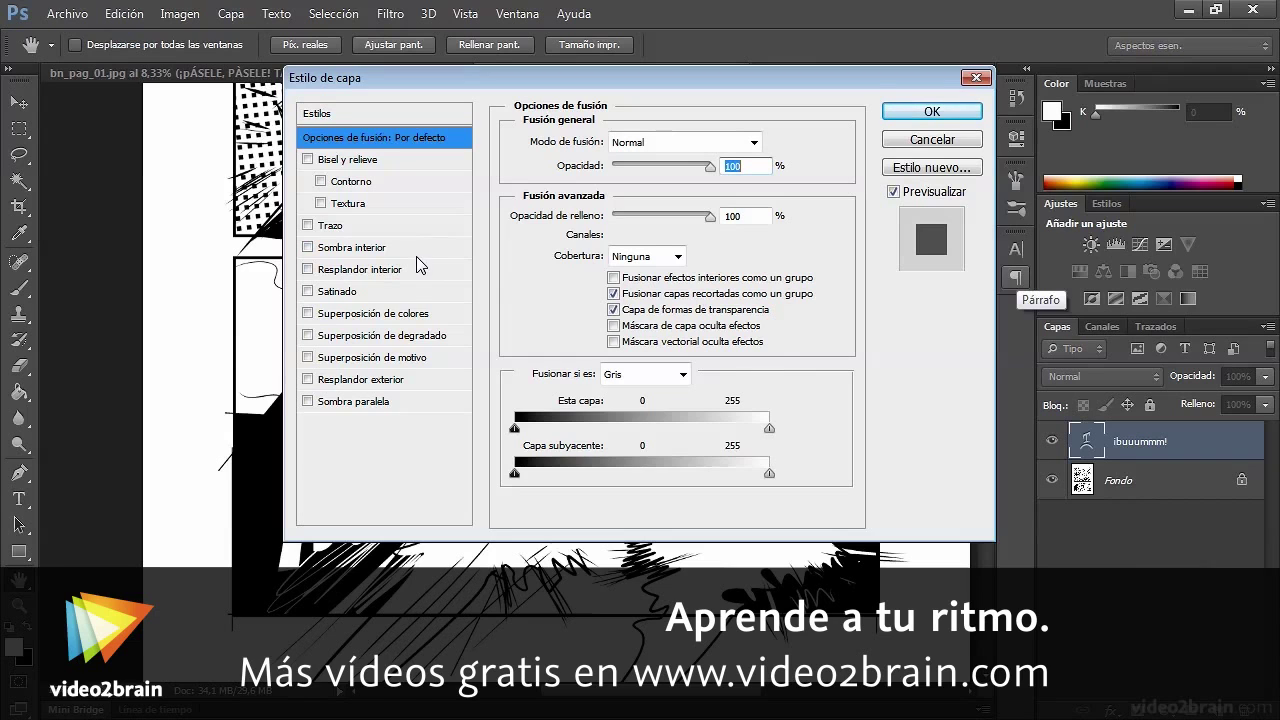
pyautogui.click(308, 379)
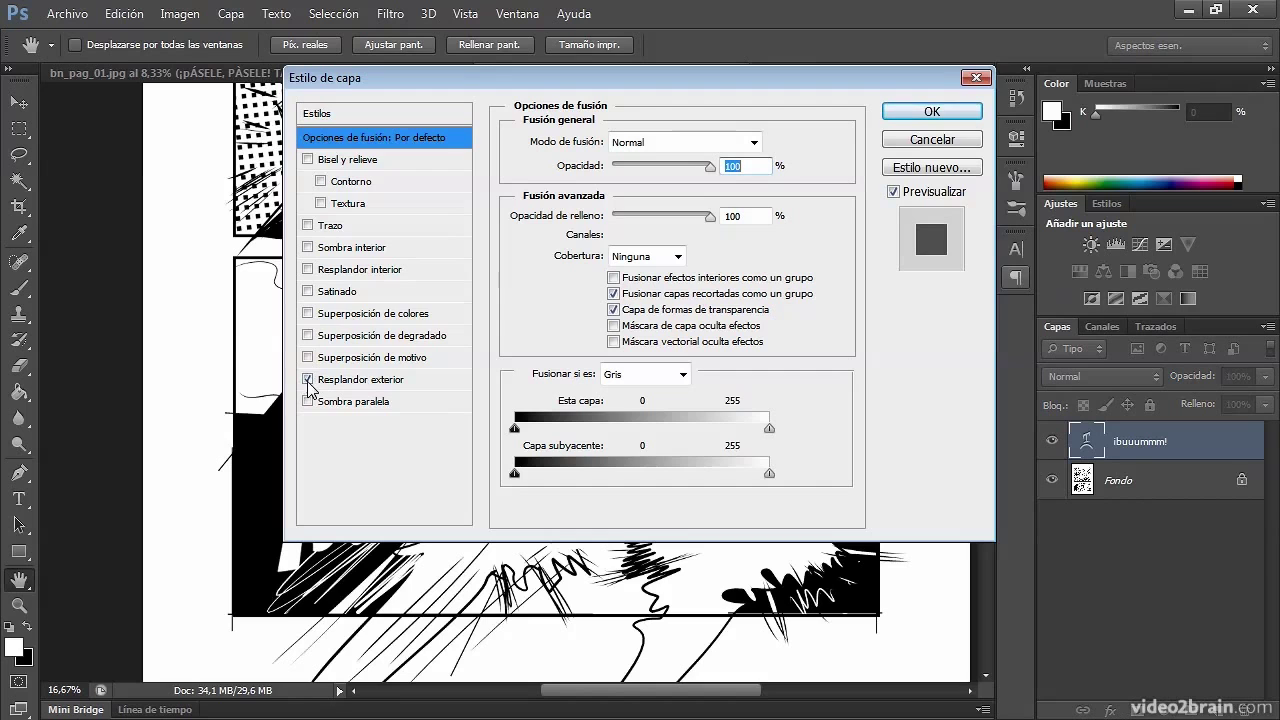
pyautogui.click(358, 385)
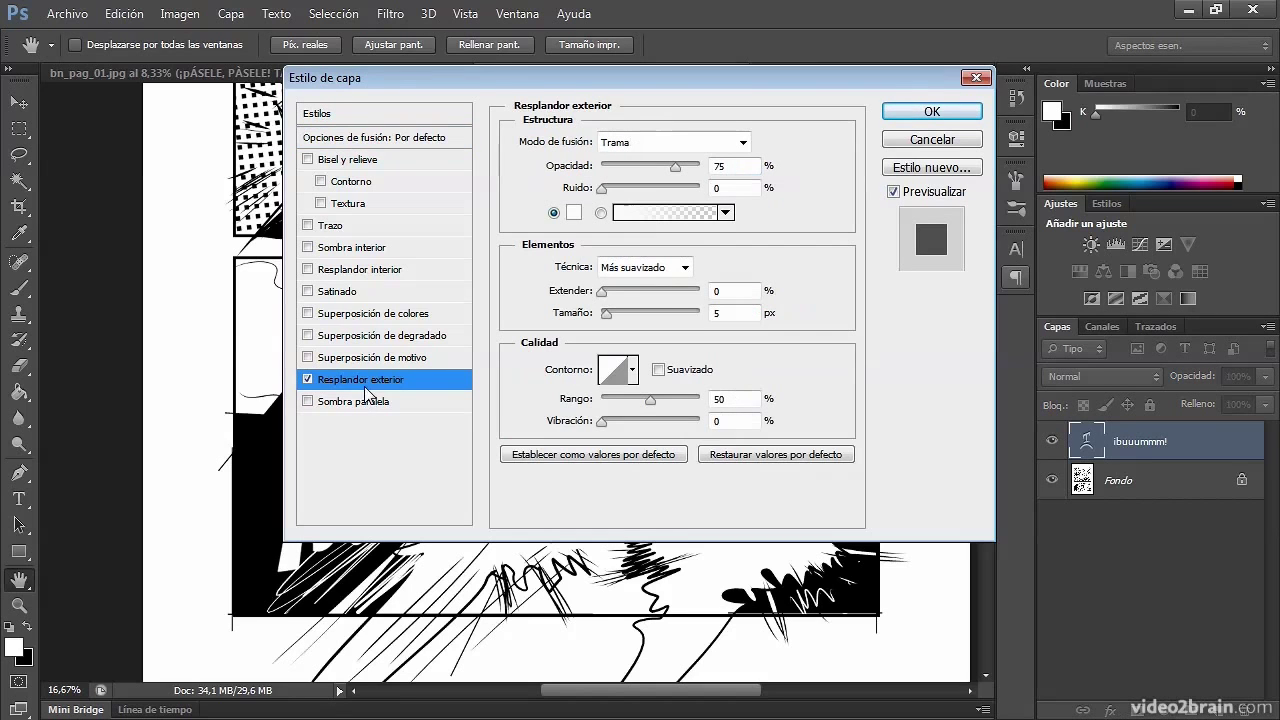
pyautogui.moveTo(680, 80); pyautogui.dragTo(973, 73)
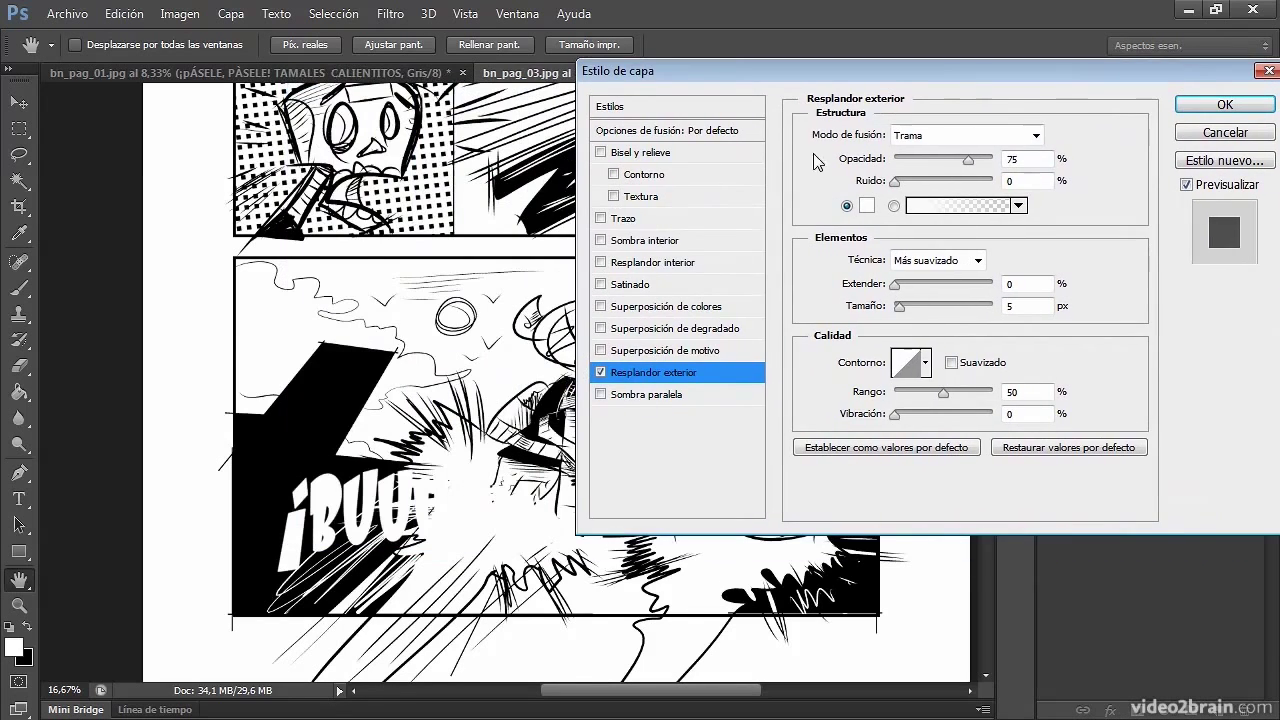
# Set the outer glow's color to black and its blending mode to Normal
pyautogui.click(866, 208)
pyautogui.click(745, 384)
pyautogui.moveTo(745, 384); pyautogui.dragTo(790, 412)
pyautogui.click(1000, 141)
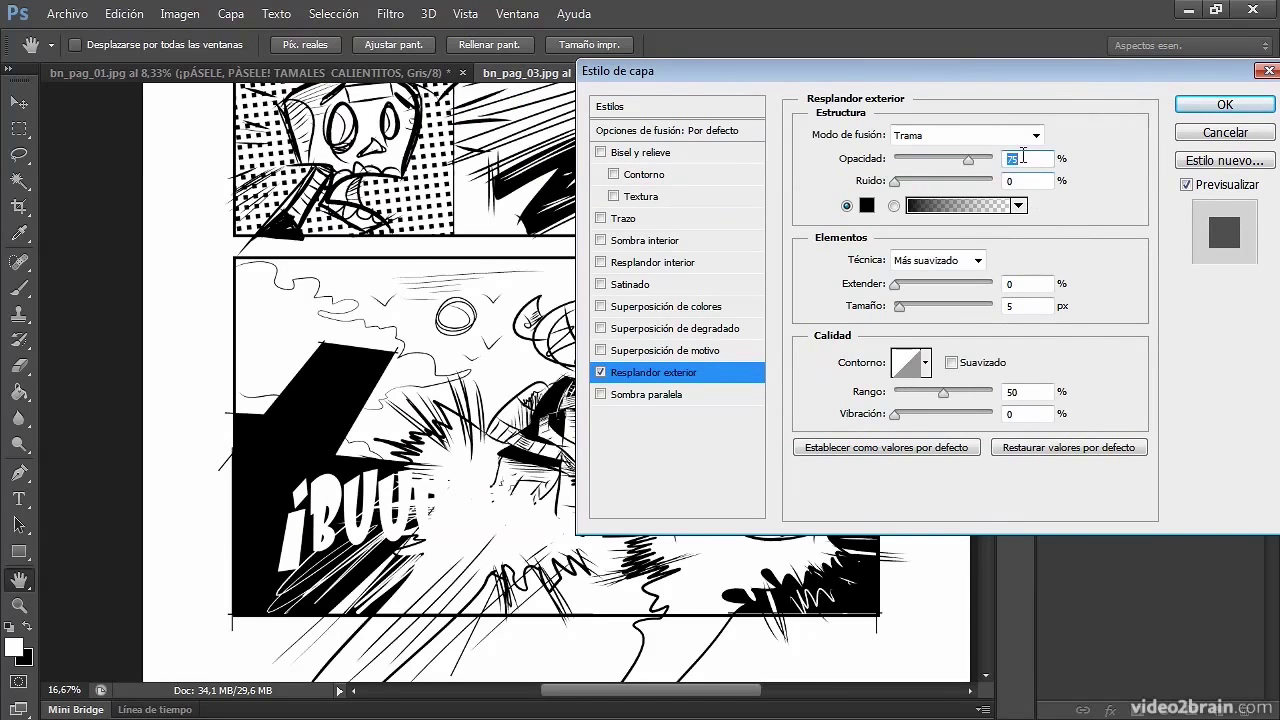
pyautogui.click(1030, 135)
pyautogui.click(905, 157)
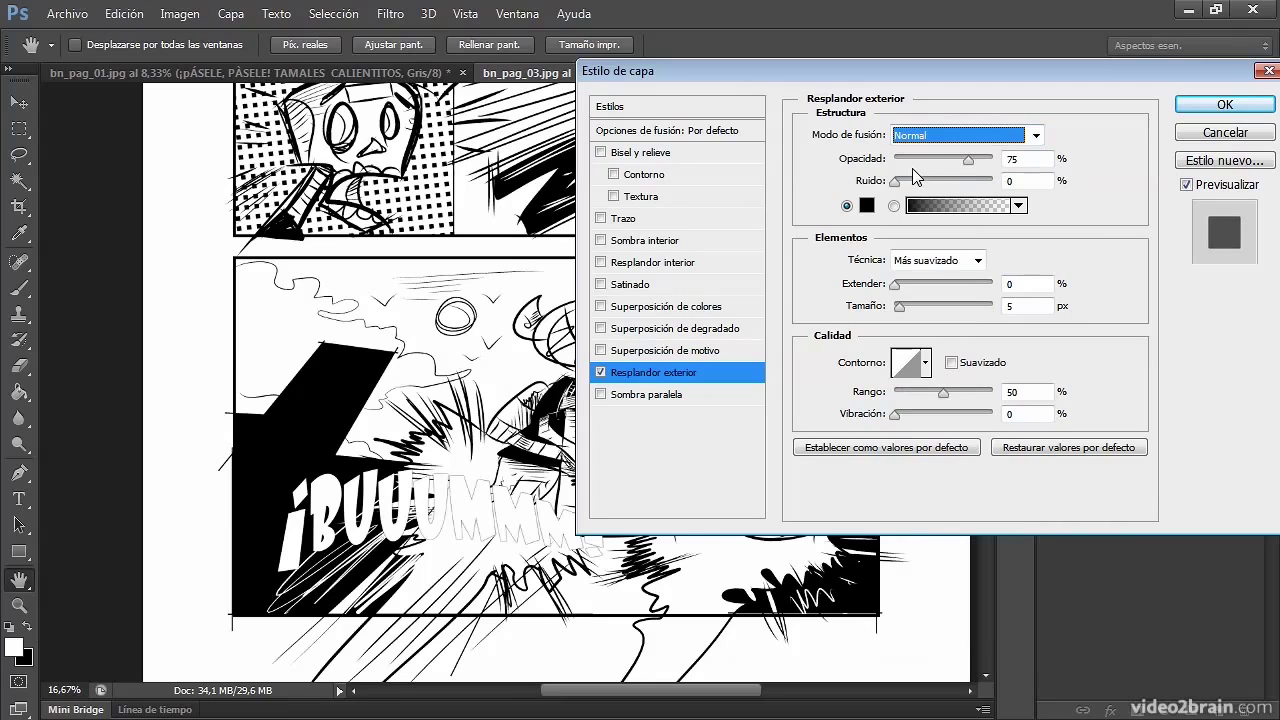
# Give the outer glow a size of 16 px and a spread of 19%, using the Preciso technique
pyautogui.moveTo(899, 306); pyautogui.dragTo(916, 286)
pyautogui.click(898, 289)
pyautogui.click(977, 260)
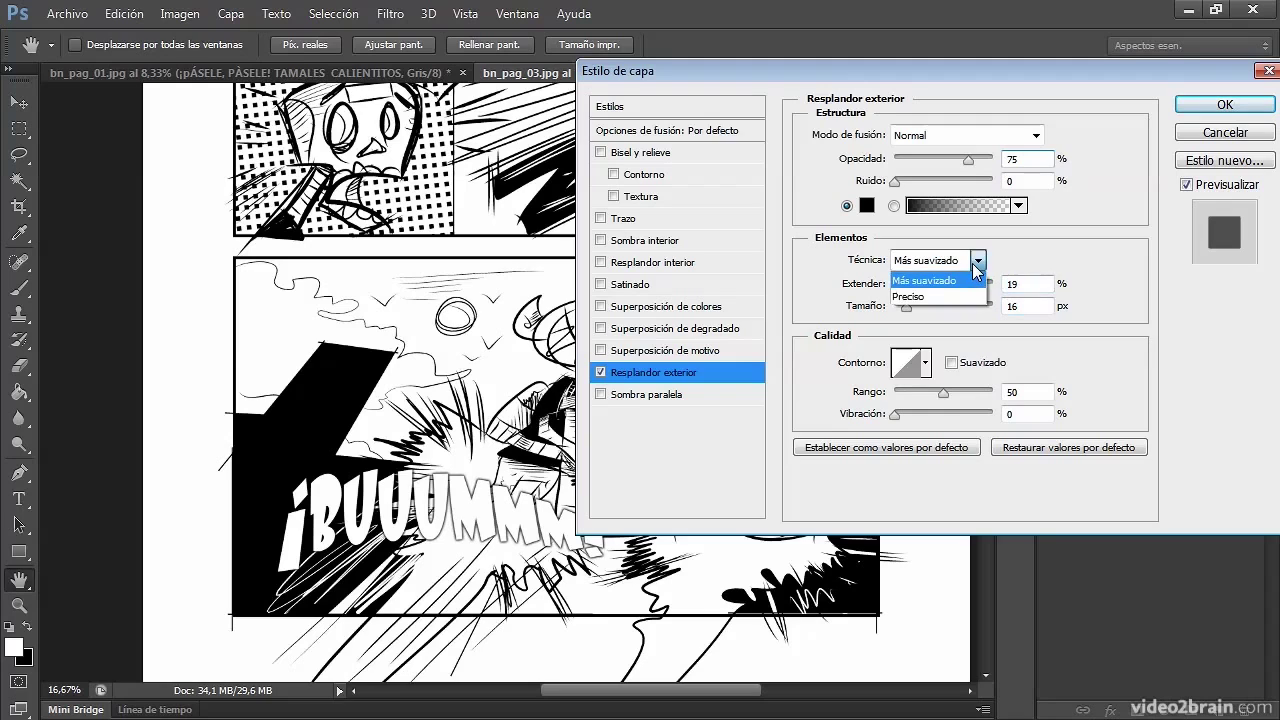
pyautogui.click(921, 297)
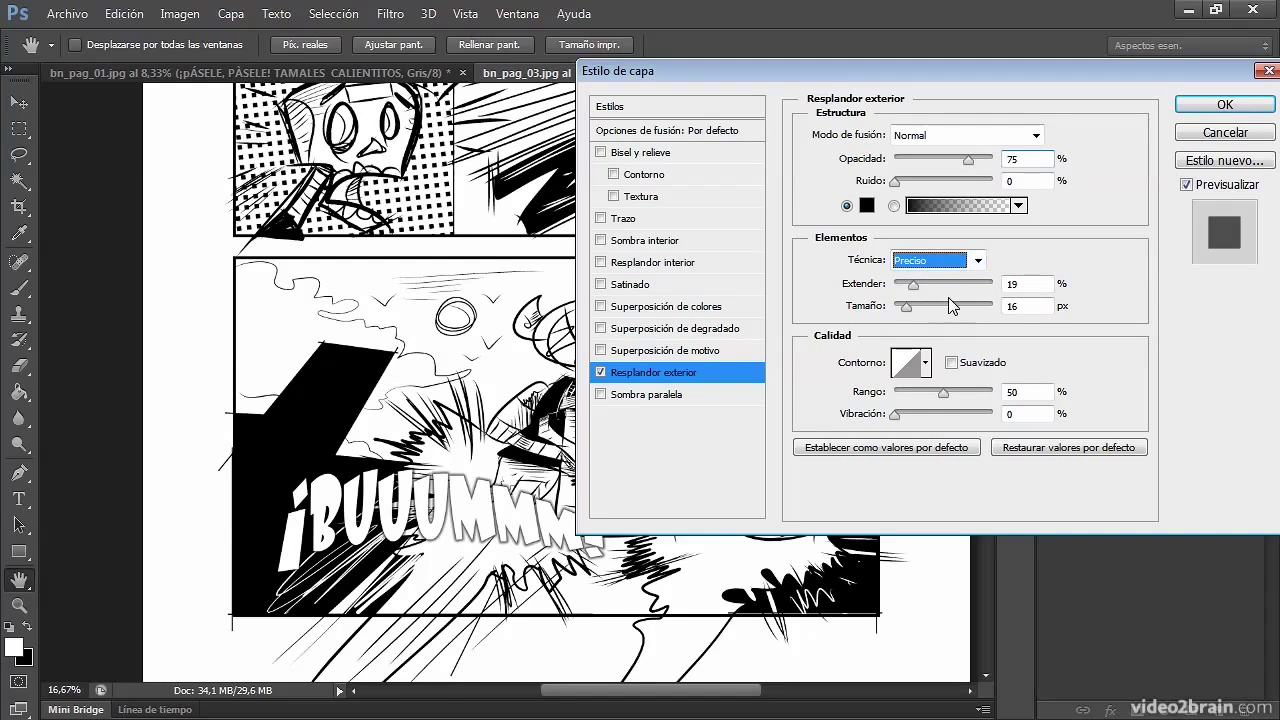
# Reduce the glow size to 8 px, raise its opacity to 100%, increase its spread and apply the layer style
pyautogui.moveTo(905, 307); pyautogui.dragTo(901, 307)
pyautogui.moveTo(968, 158); pyautogui.dragTo(998, 167)
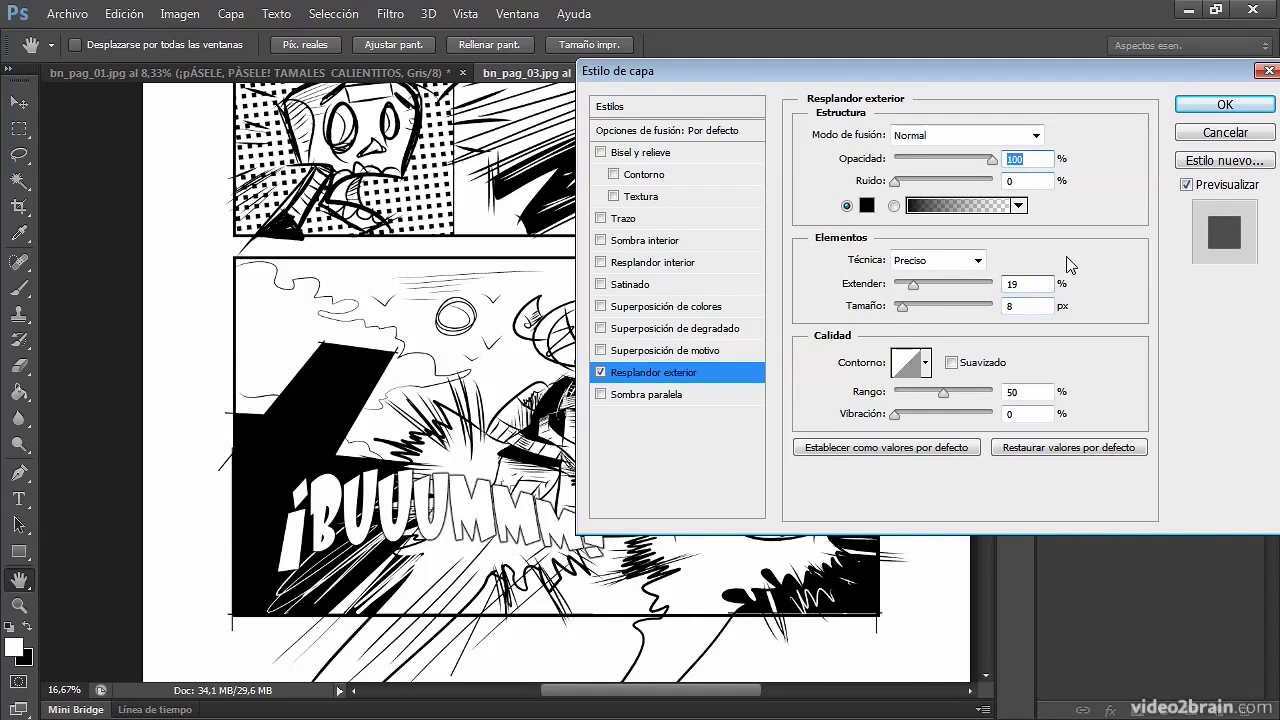
pyautogui.moveTo(913, 285); pyautogui.dragTo(948, 285)
pyautogui.moveTo(996, 84); pyautogui.dragTo(897, 93)
pyautogui.click(1128, 110)
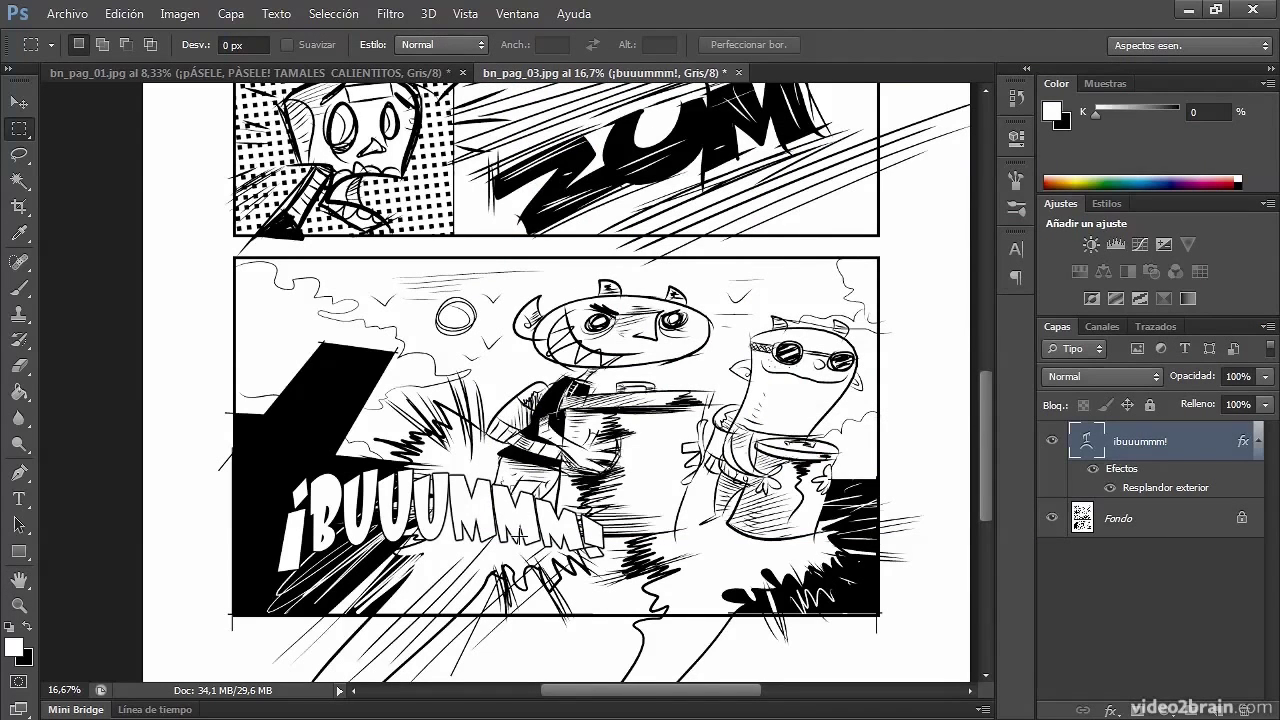
# Recolor the ¡BUUUMMM! text to black (000000)
pyautogui.doubleClick(1086, 440)
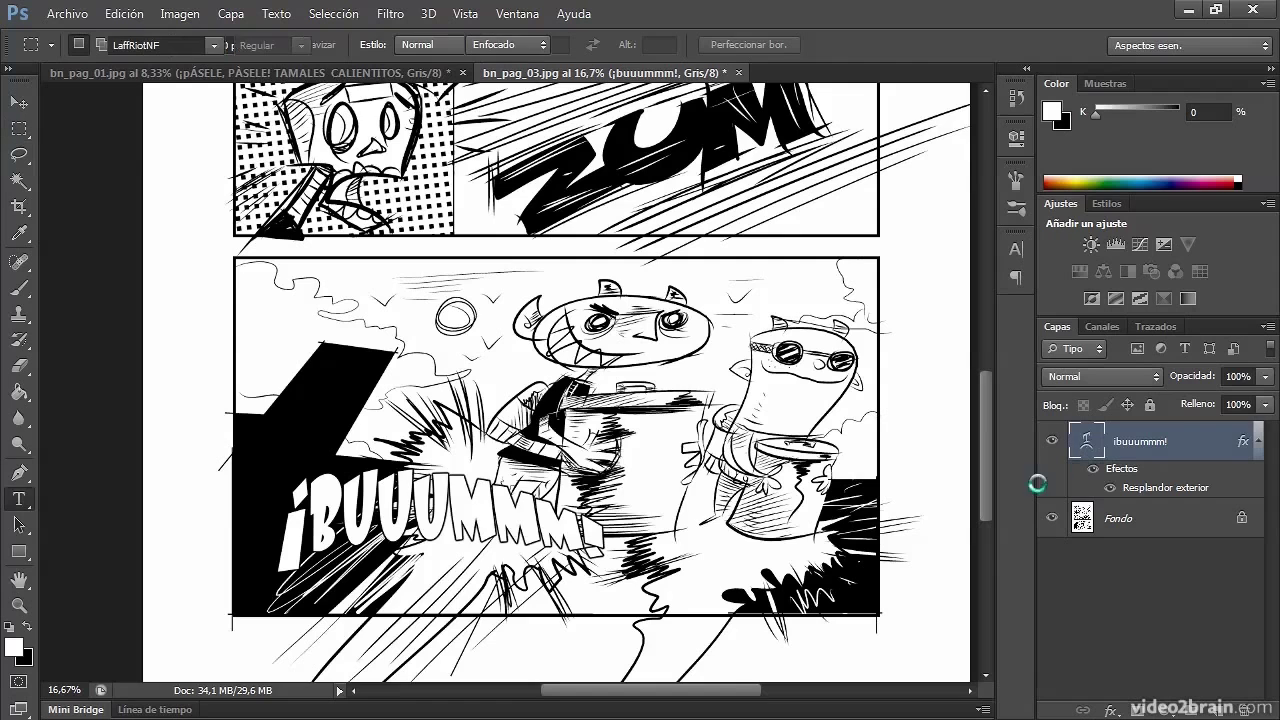
pyautogui.click(15, 646)
pyautogui.moveTo(636, 369); pyautogui.dragTo(523, 413)
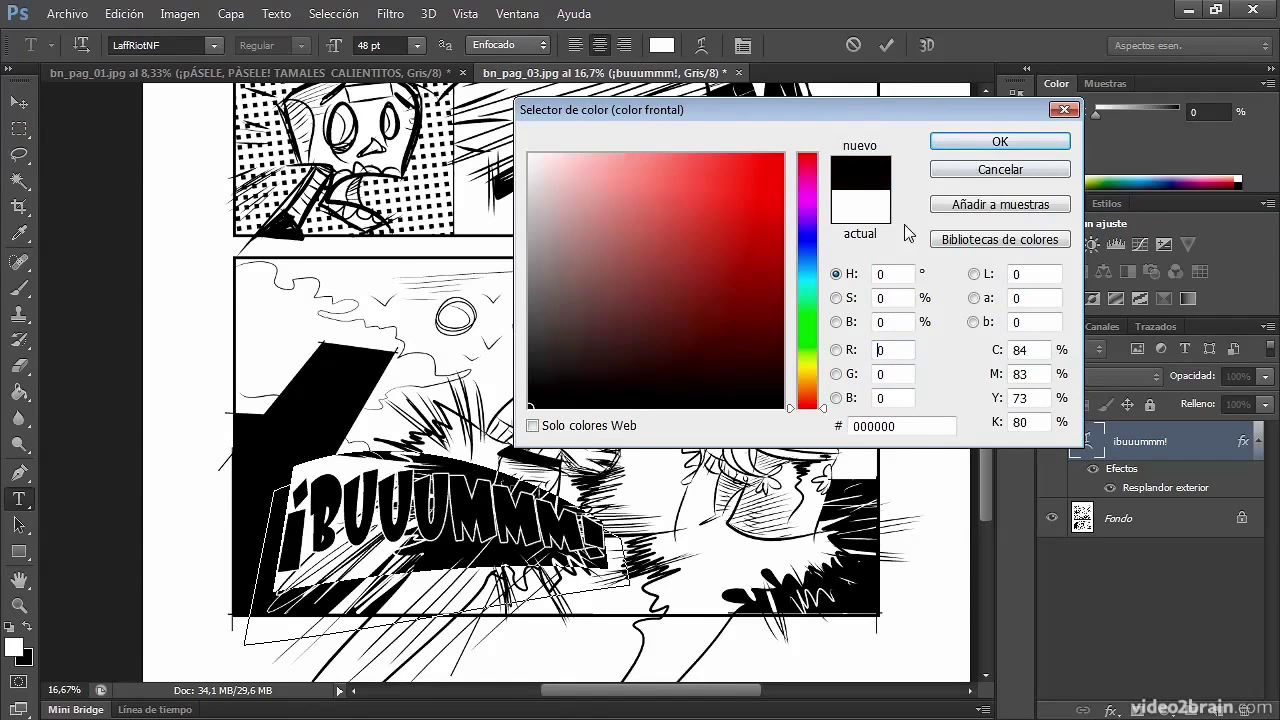
pyautogui.click(1000, 142)
# Change the ¡buuummm! layer's outer glow color to white and apply the layer style
pyautogui.doubleClick(1249, 443)
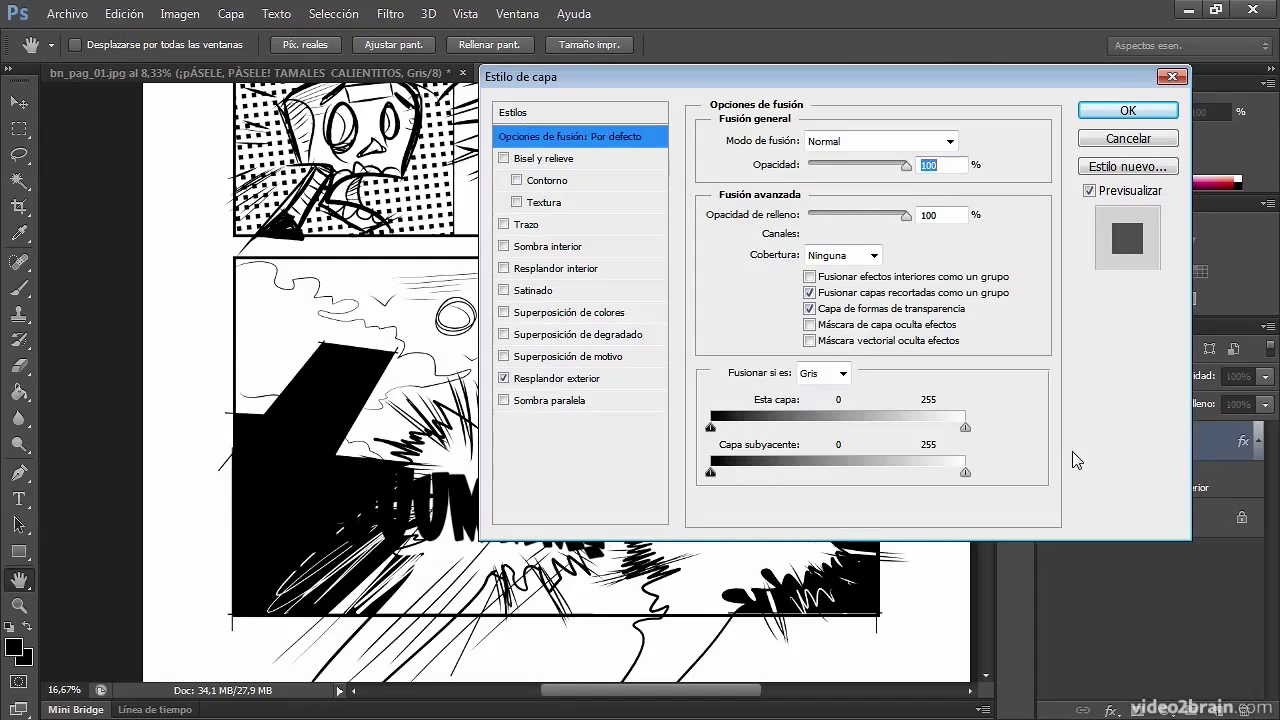
pyautogui.click(555, 380)
pyautogui.click(768, 210)
pyautogui.moveTo(540, 165); pyautogui.dragTo(493, 138)
pyautogui.click(1000, 142)
pyautogui.click(1128, 110)
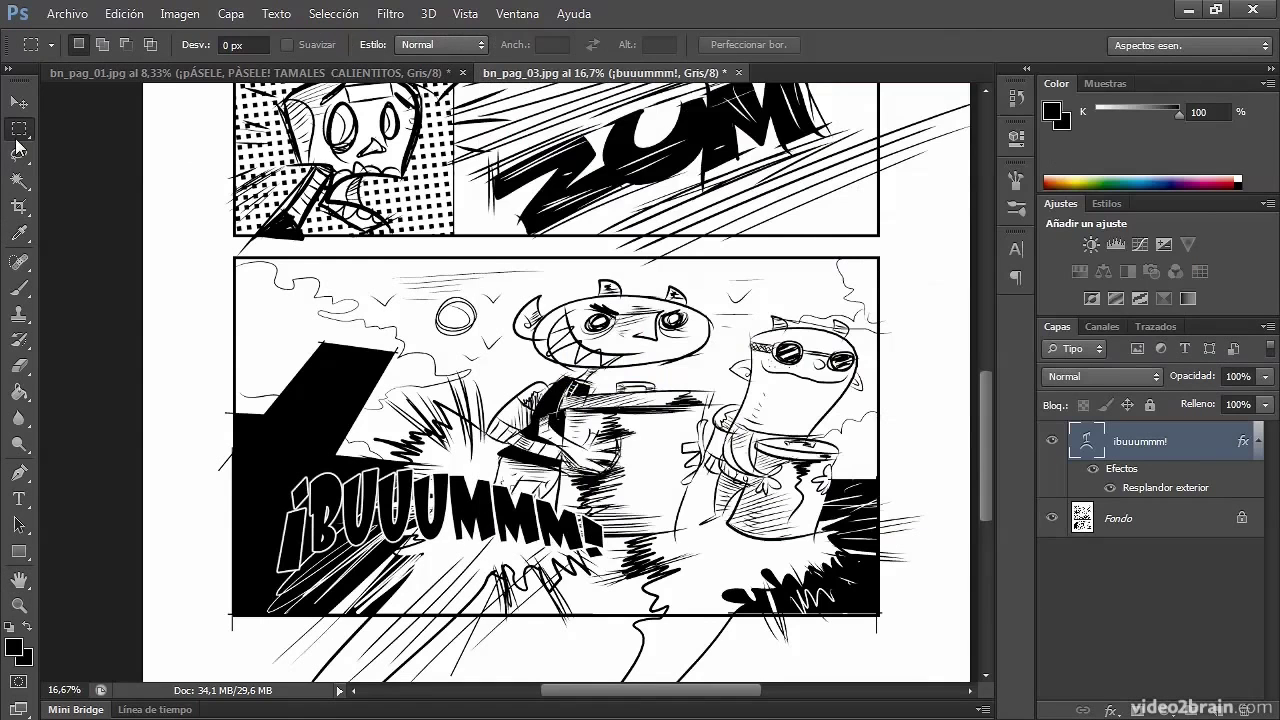
pyautogui.hotkey('ctrl', '-')
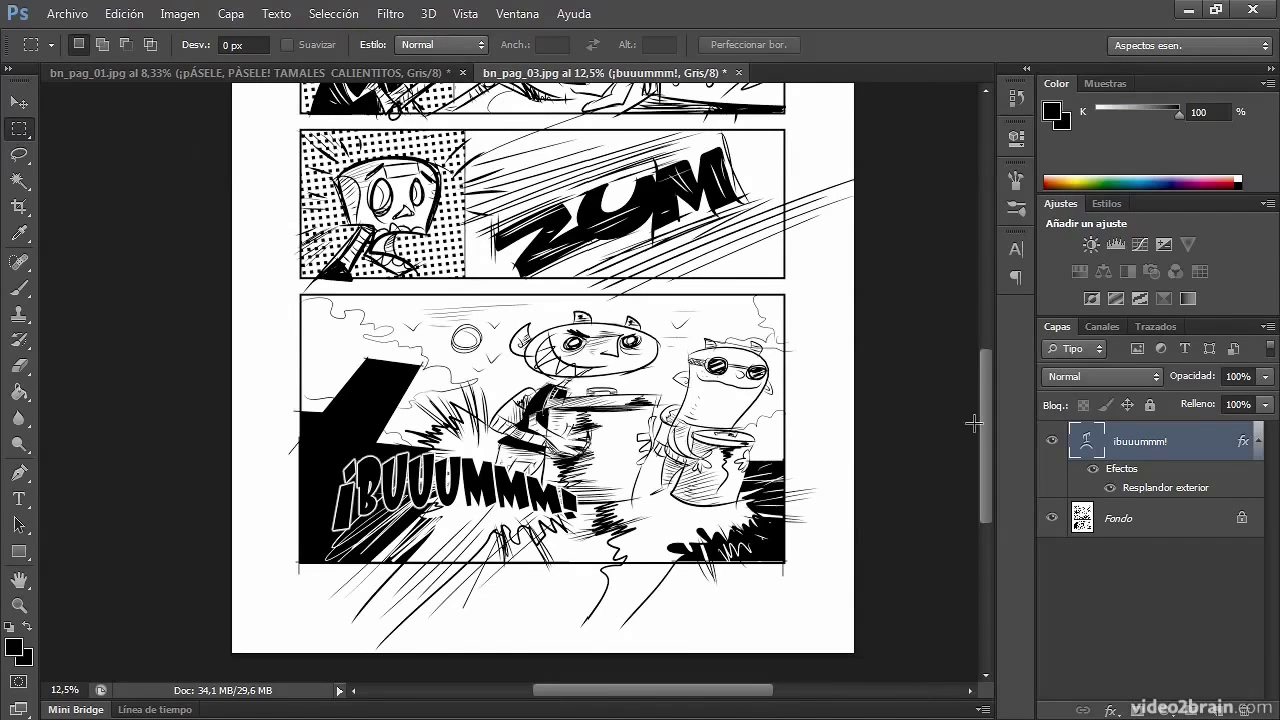
pyautogui.scroll(3, 987, 383)
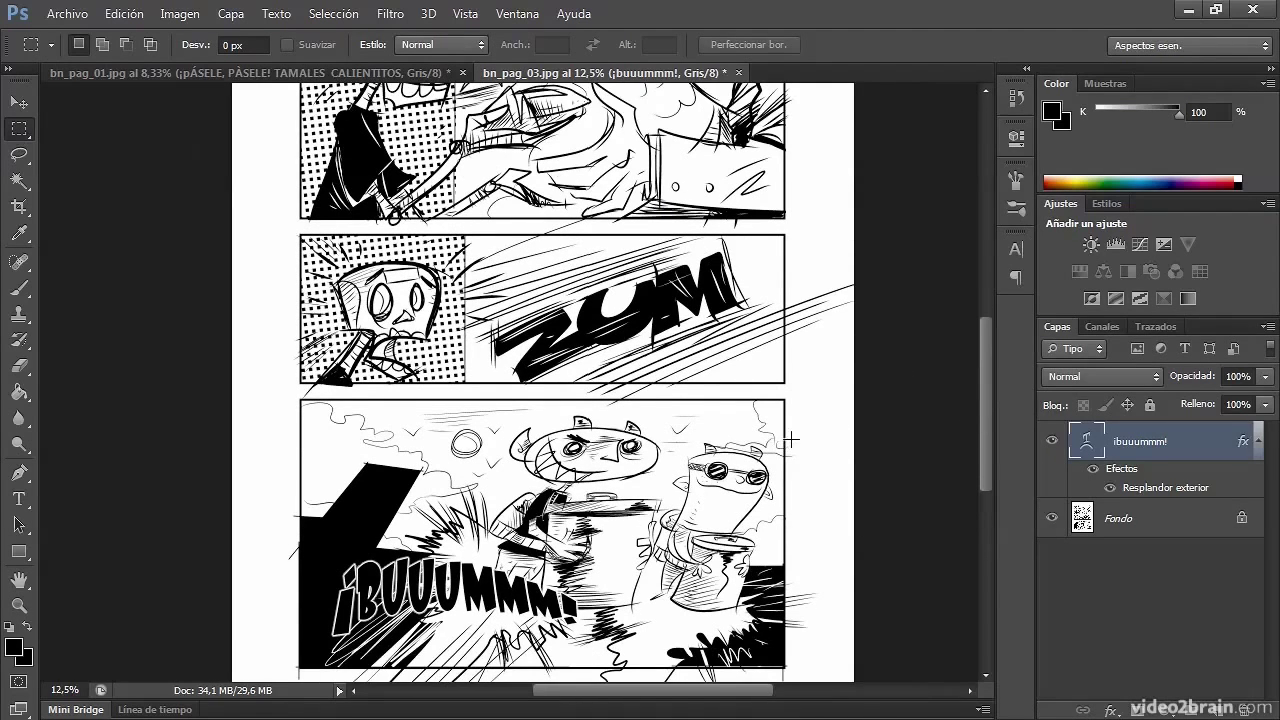